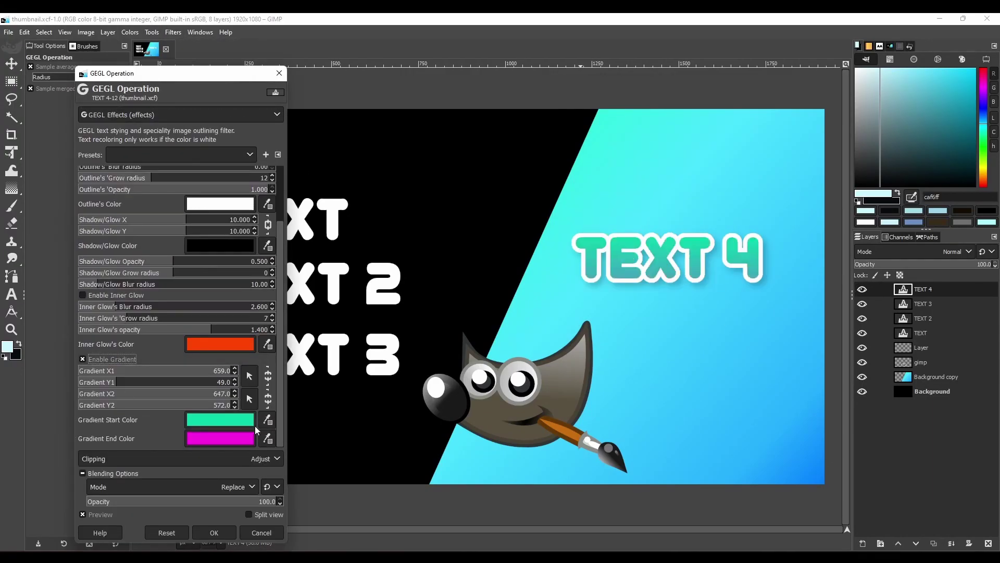
# - Change the TEXT 4 gradient colours to deep blue for the start and bright cyan for the end
pyautogui.click(242, 421)
pyautogui.click(214, 382)
pyautogui.click(205, 369)
pyautogui.click(261, 514)
pyautogui.click(226, 439)
pyautogui.click(208, 429)
pyautogui.click(252, 533)
# - Set the TEXT 4 gradient coordinates to X1 224.7, Y1 280.0, X2 242.9 and Y2 86.7
pyautogui.moveTo(224, 405); pyautogui.dragTo(146, 405)
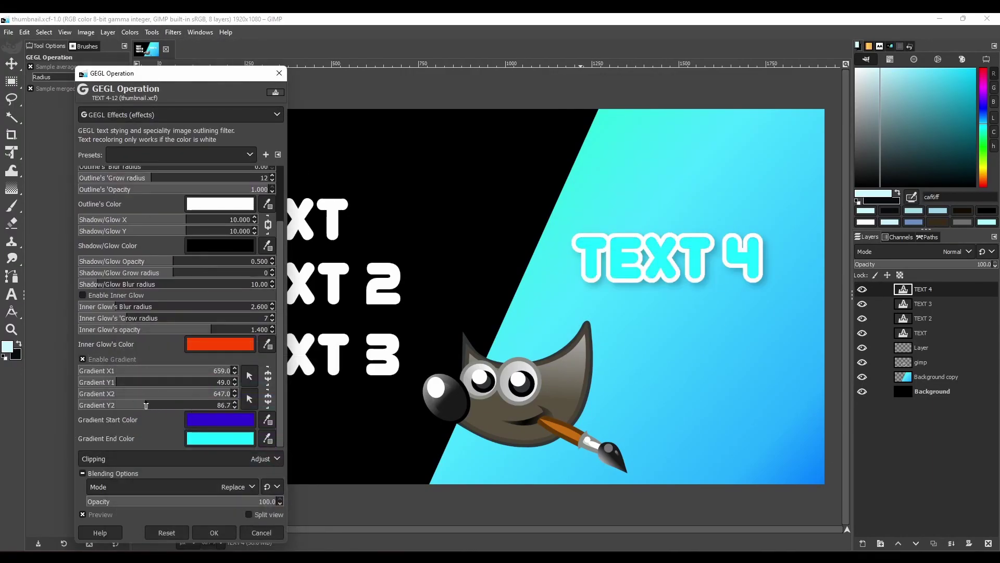
pyautogui.click(147, 394)
pyautogui.moveTo(99, 382); pyautogui.dragTo(111, 382)
pyautogui.moveTo(224, 370); pyautogui.dragTo(141, 371)
pyautogui.moveTo(142, 382); pyautogui.dragTo(219, 381)
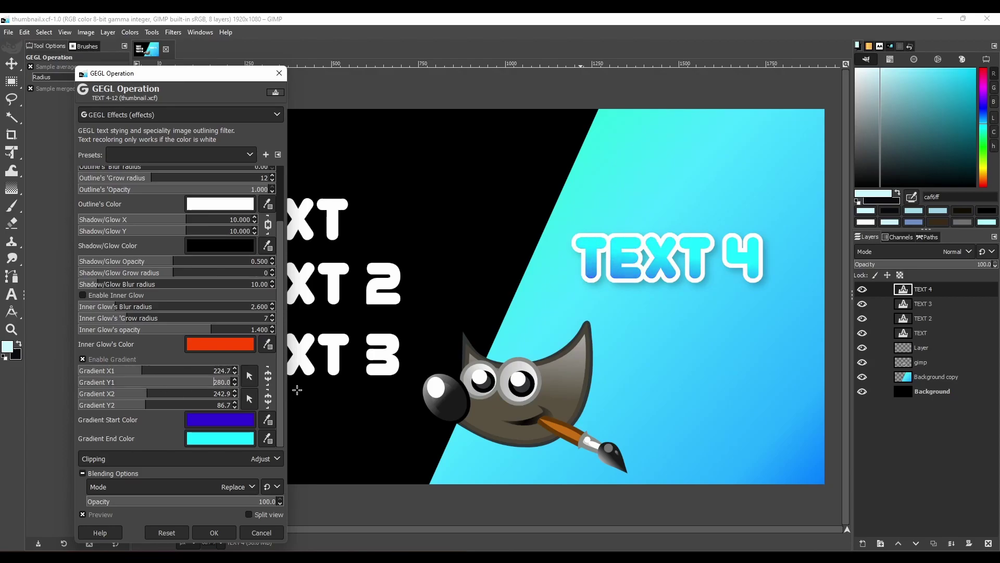
# - Set the TEXT 4 shadow opacity to 0.571, shadow grow radius to 18, shadow blur radius to 20.41 and outline grow radius to 7
pyautogui.moveTo(188, 265); pyautogui.dragTo(187, 264)
pyautogui.click(109, 284)
pyautogui.click(221, 273)
pyautogui.moveTo(151, 181); pyautogui.dragTo(129, 181)
pyautogui.scroll(2, 127, 202)
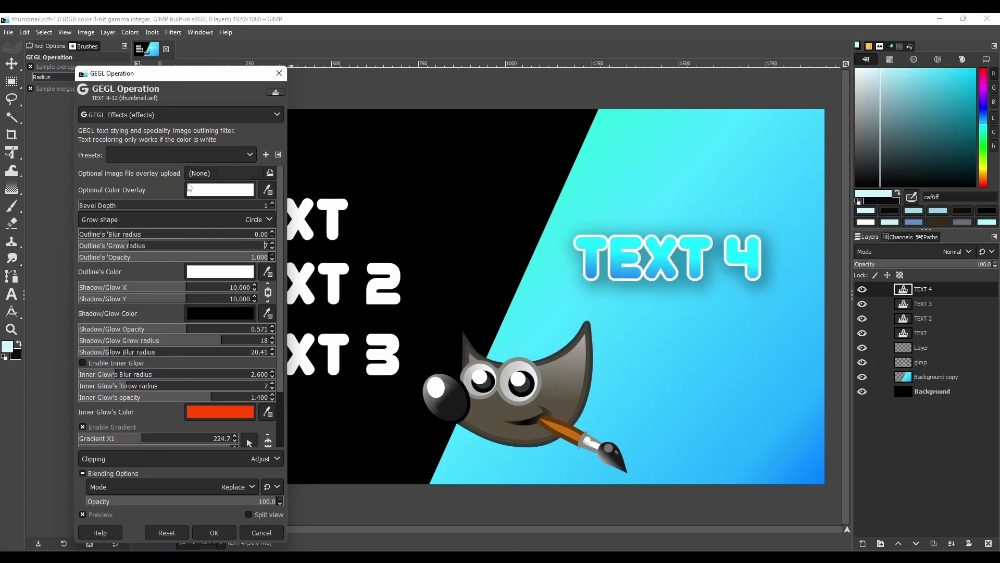
# - Set the TEXT 4 bevel depth to 16 and change the gradient start colour to purple
pyautogui.click(104, 203)
pyautogui.moveTo(158, 77); pyautogui.dragTo(184, 47)
pyautogui.scroll(-2, 219, 235)
pyautogui.click(263, 393)
pyautogui.moveTo(255, 349)
pyautogui.mouseDown()
pyautogui.moveTo(262, 417)
pyautogui.moveTo(255, 347)
pyautogui.mouseUp()
pyautogui.click(297, 490)
# - Move the gradient's end points on TEXT 4 to X1 608.2, Y1 111.3 and X2 222.8
pyautogui.click(216, 352)
pyautogui.click(139, 364)
pyautogui.moveTo(139, 365); pyautogui.dragTo(167, 365)
pyautogui.moveTo(172, 376); pyautogui.dragTo(256, 341)
pyautogui.click(165, 363)
pyautogui.click(192, 353)
# - Lower the bevel depth to its minimum and set the gradient's Y2 to about 193
pyautogui.scroll(2, 194, 189)
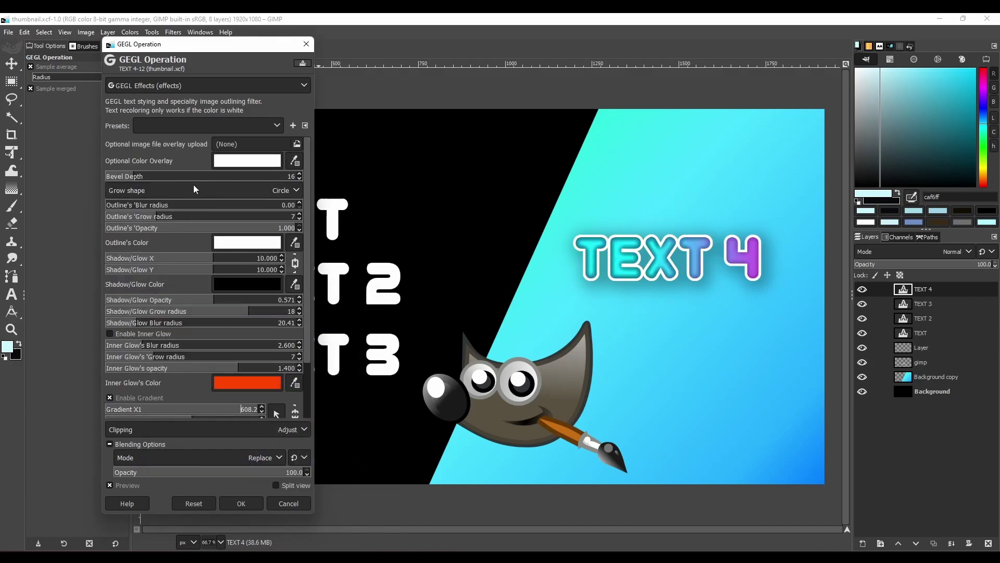
pyautogui.moveTo(156, 176); pyautogui.dragTo(106, 176)
pyautogui.scroll(-2, 219, 261)
pyautogui.moveTo(187, 376); pyautogui.dragTo(257, 381)
# - Change the gradient start colour to light green and apply the GEGL Effects filter to TEXT 4
pyautogui.click(247, 390)
pyautogui.click(237, 402)
pyautogui.click(277, 495)
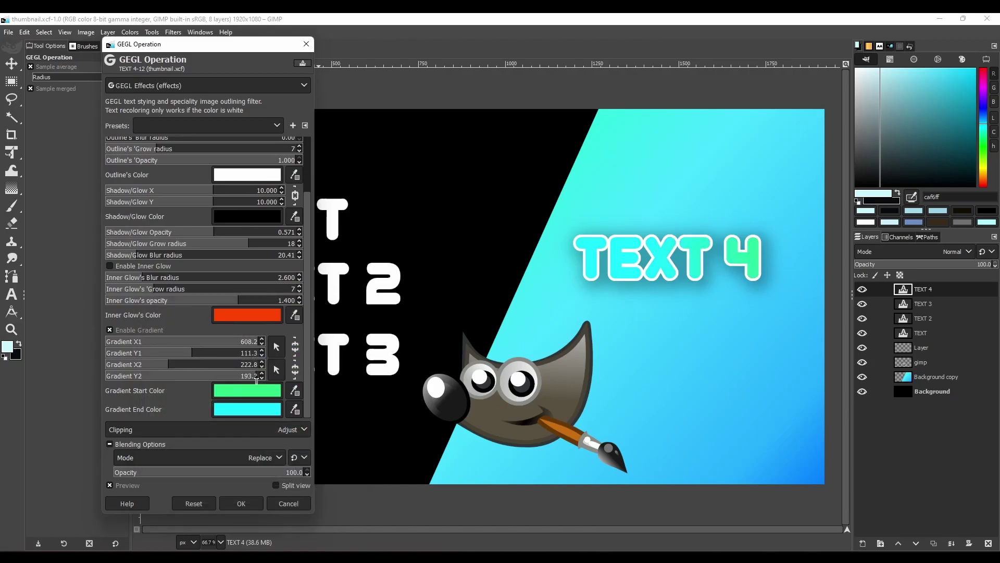
pyautogui.click(242, 503)
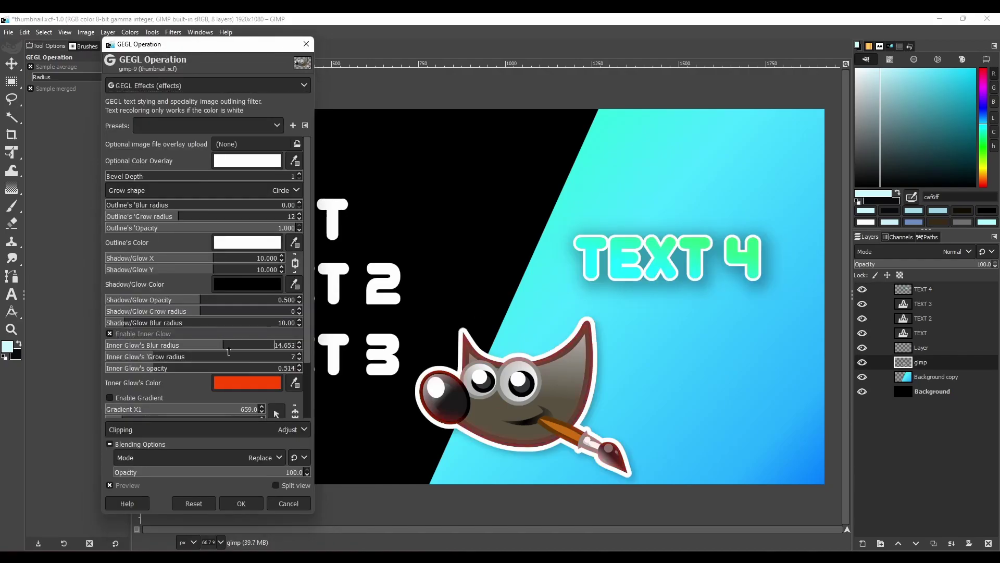
# - Give the gimp layer a cyan inner glow with blur radius 4.284, grow radius 9 and opacity 0.951
pyautogui.click(247, 382)
pyautogui.press('Return')
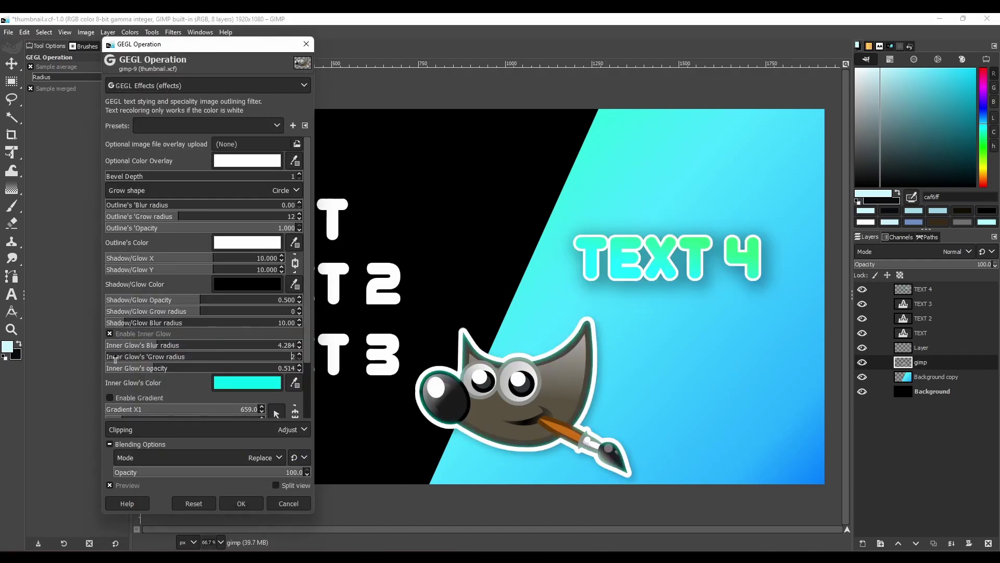
pyautogui.moveTo(201, 372); pyautogui.dragTo(196, 372)
# - Recolour the gimp layer's outline cyan and set its shadow blur radius to 42.84
pyautogui.click(248, 242)
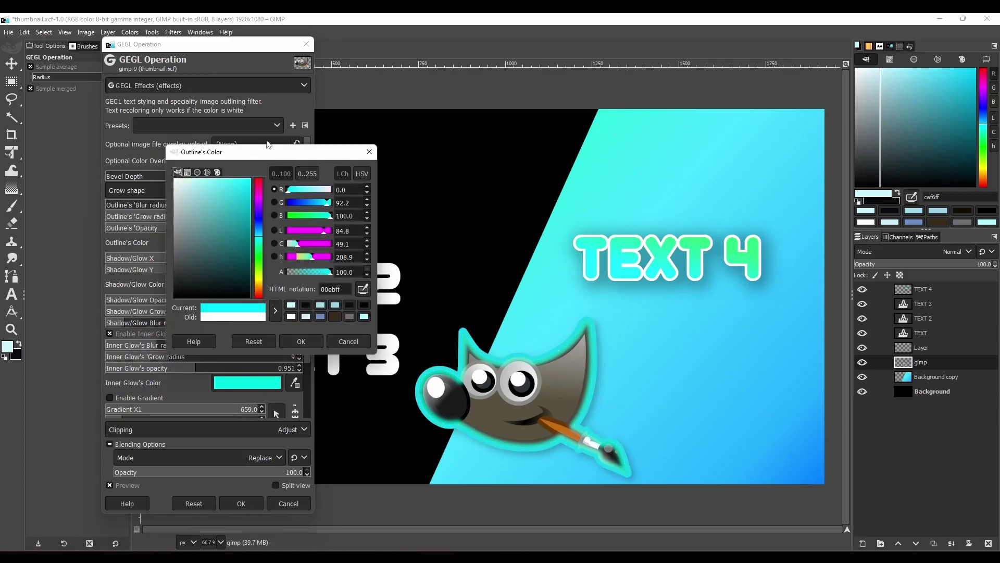
pyautogui.press('Return')
pyautogui.scroll(-3, 309, 230)
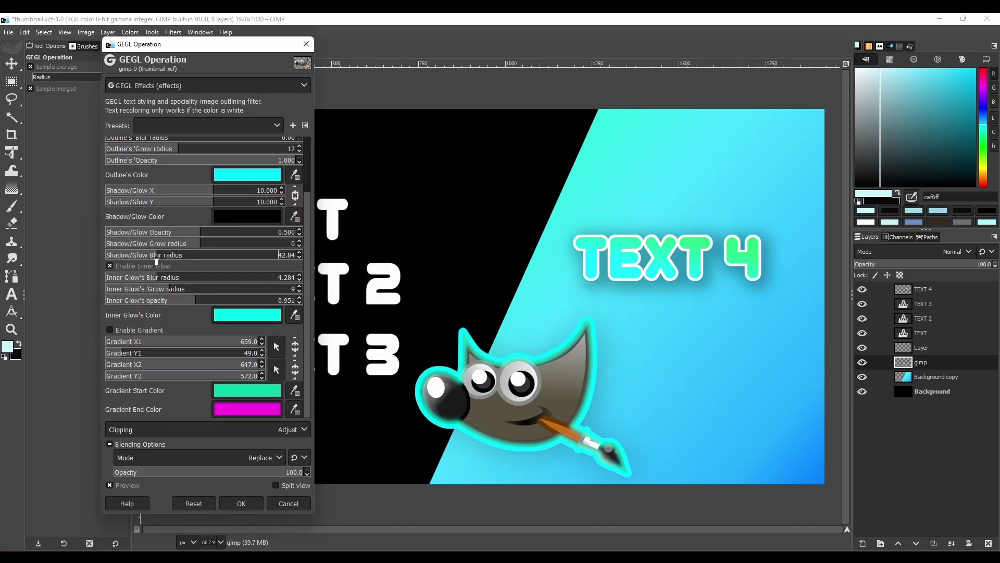
pyautogui.click(247, 175)
pyautogui.click(183, 146)
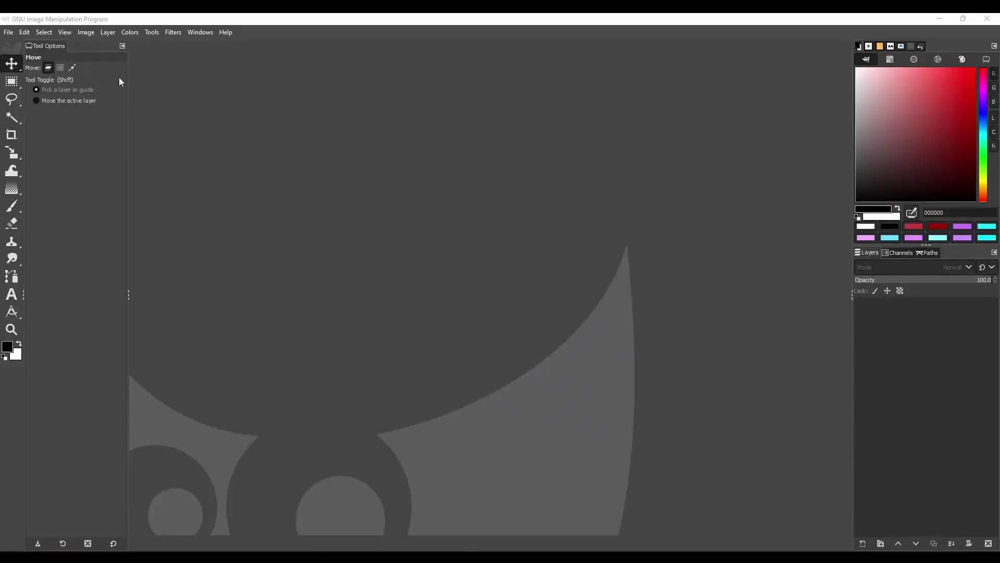
# - Open the plug-in folder settings in Preferences and show the program's plug-ins folder in the file manager
pyautogui.click(27, 32)
pyautogui.click(61, 330)
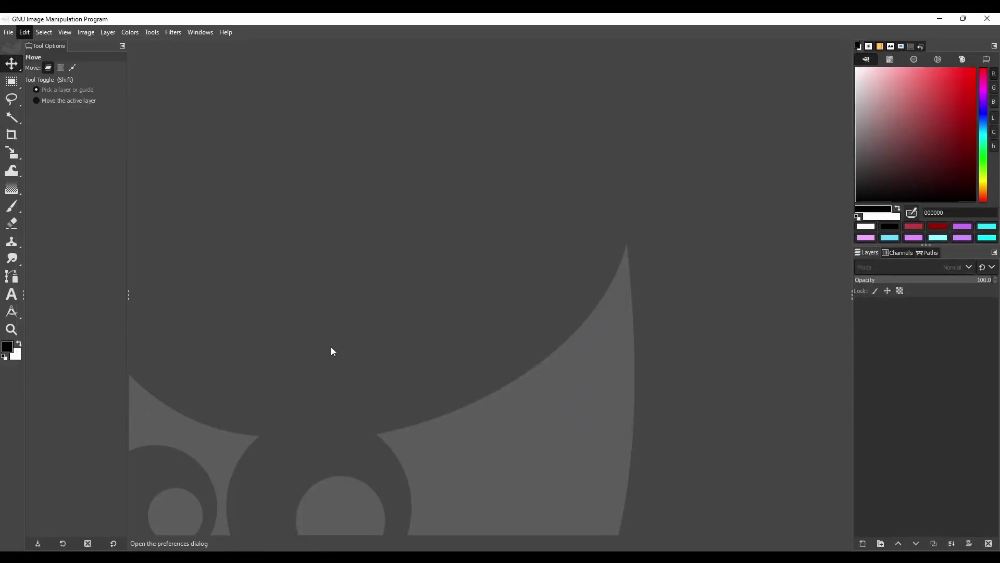
pyautogui.click(109, 335)
pyautogui.scroll(-5, 129, 348)
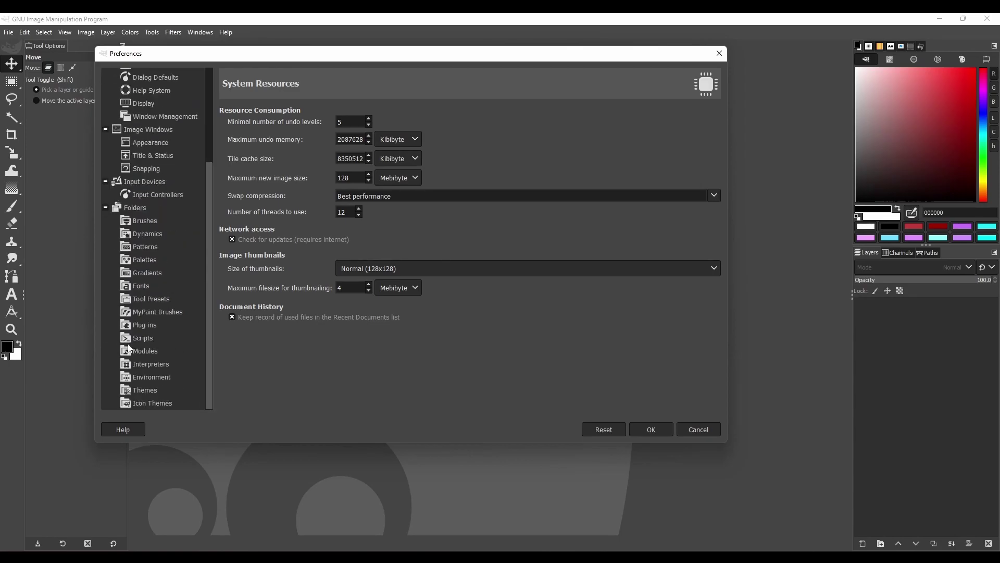
pyautogui.click(144, 326)
pyautogui.click(417, 179)
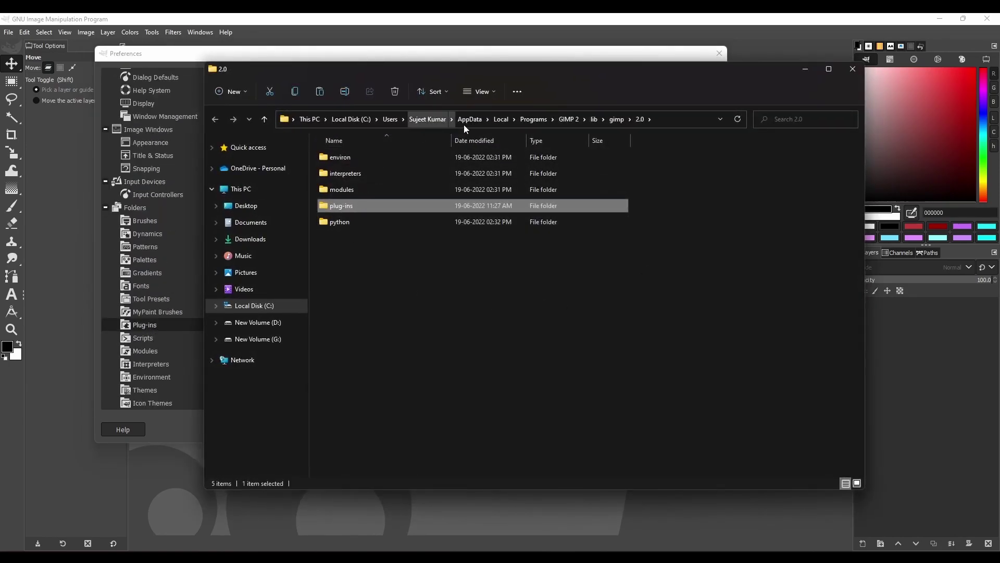
# - Go up to the lib folder of the GIMP 2 installation and open its gegl-0.4 subfolder
pyautogui.click(267, 120)
pyautogui.click(266, 120)
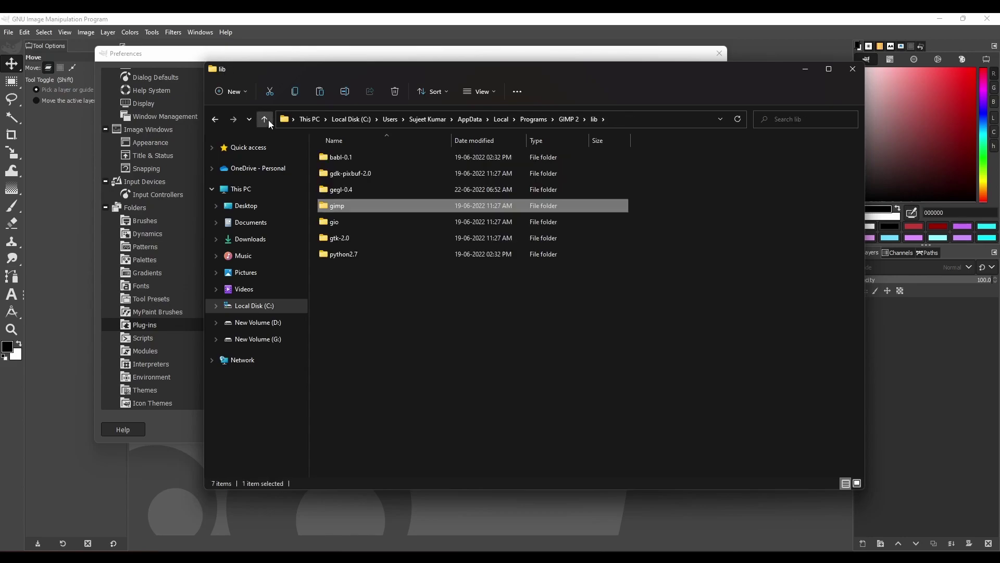
pyautogui.doubleClick(389, 190)
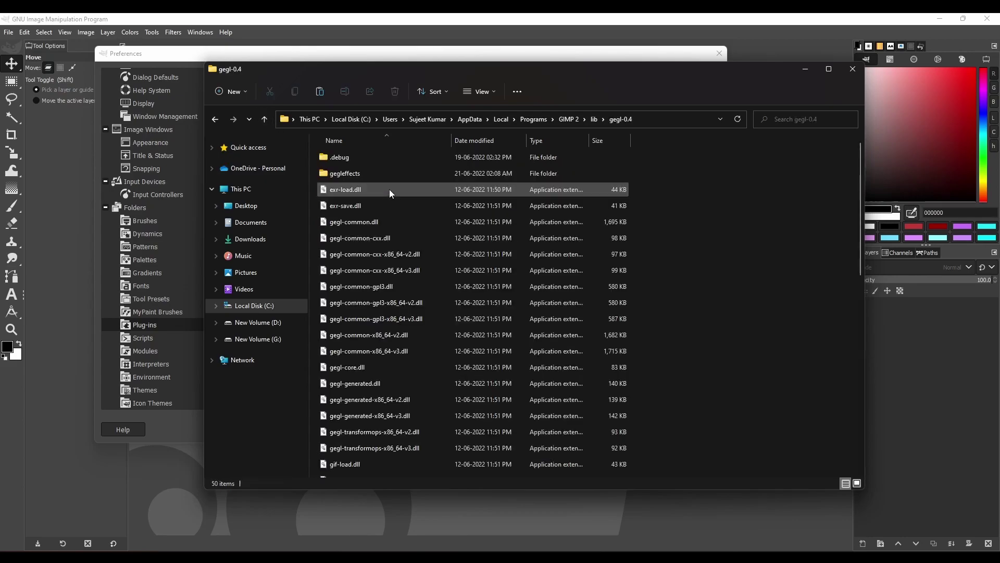
pyautogui.scroll(-7, 417, 343)
pyautogui.scroll(7, 408, 312)
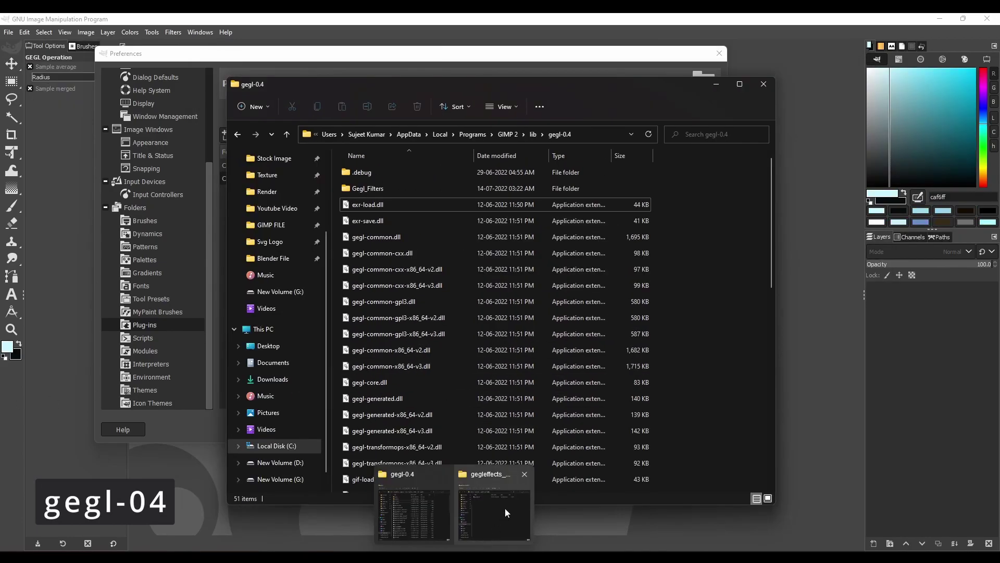
# - Copy gegleffects.dll from the downloaded gegleffects_dll_Win64bit folder
pyautogui.click(507, 509)
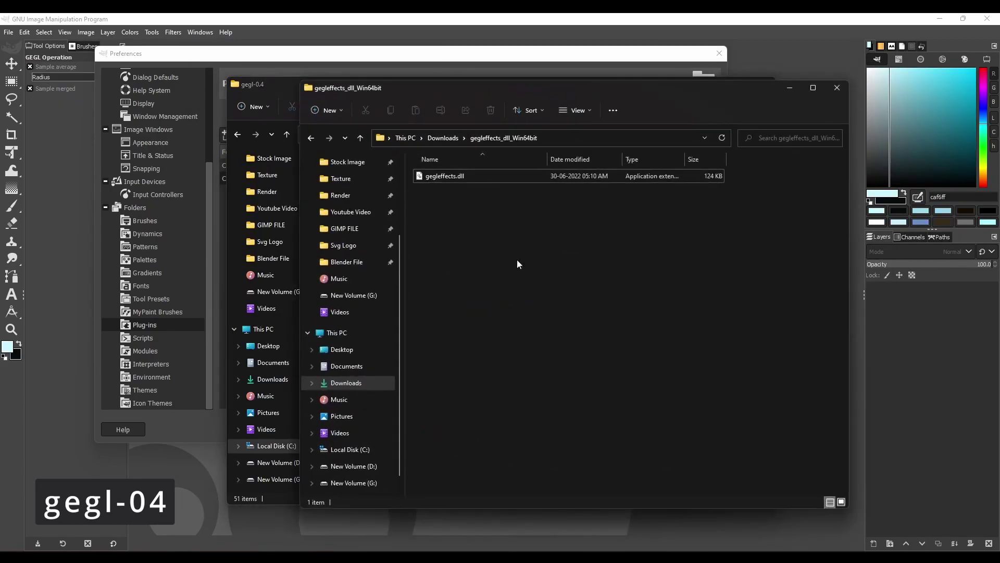
pyautogui.rightClick(484, 176)
pyautogui.click(516, 191)
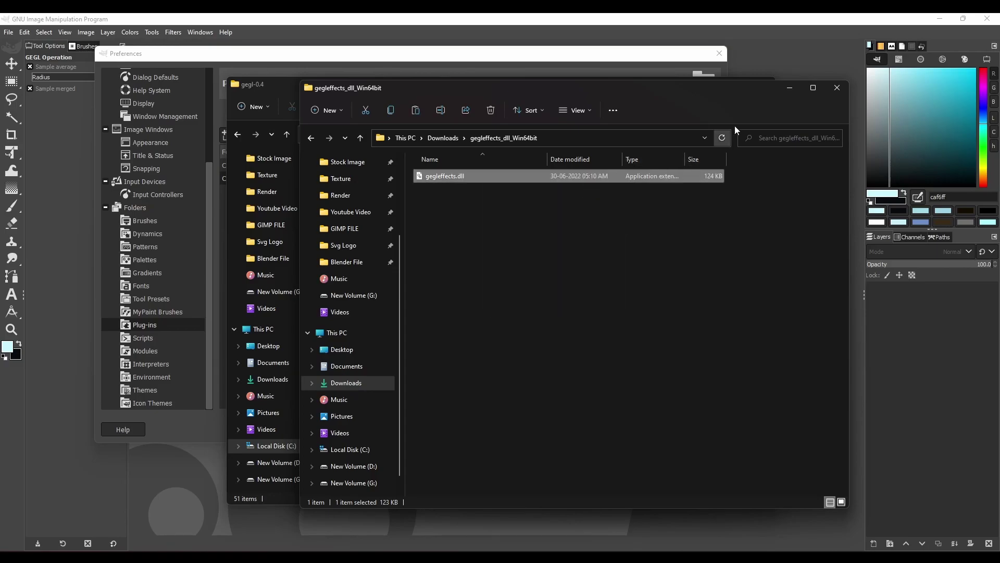
pyautogui.click(788, 90)
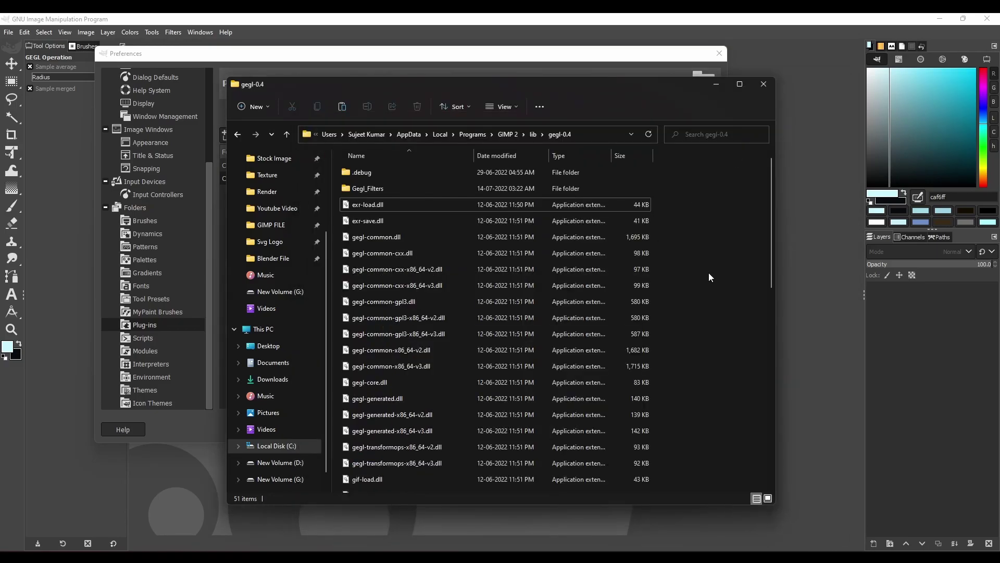
# - Paste gegleffects.dll into the gegl-0.4 folder, then close the folder window and Preferences
pyautogui.rightClick(708, 268)
pyautogui.click(723, 278)
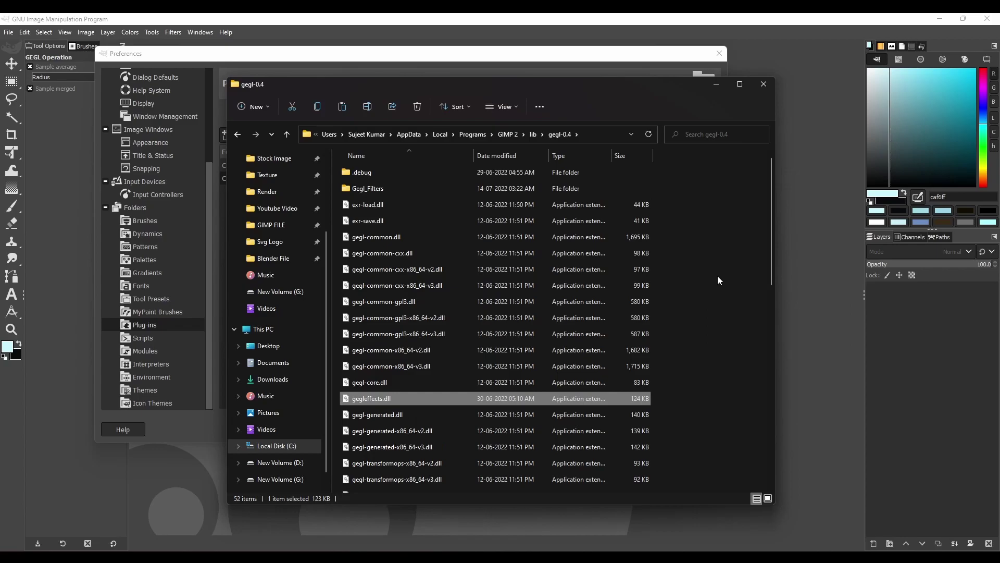
pyautogui.click(717, 276)
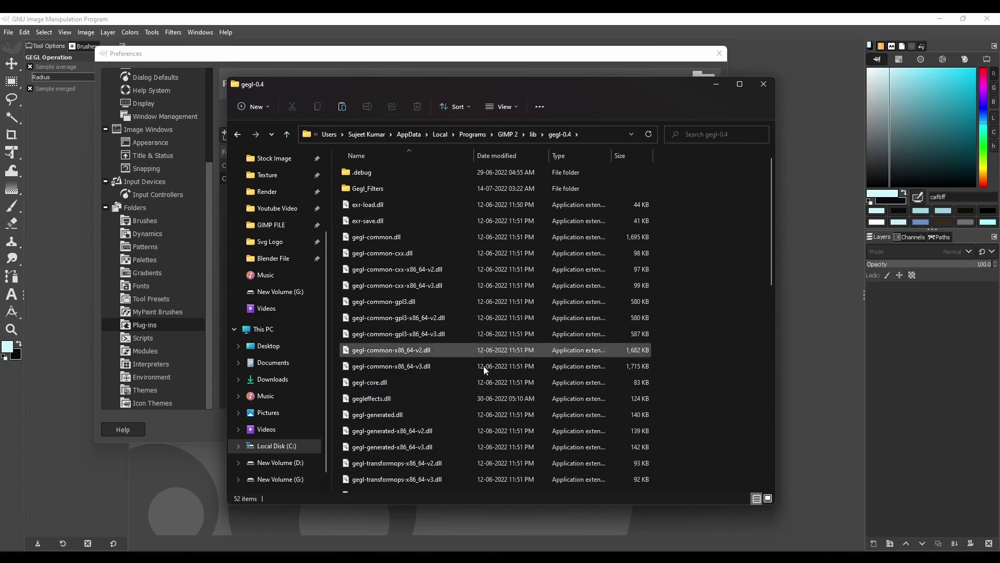
pyautogui.click(763, 85)
pyautogui.click(644, 427)
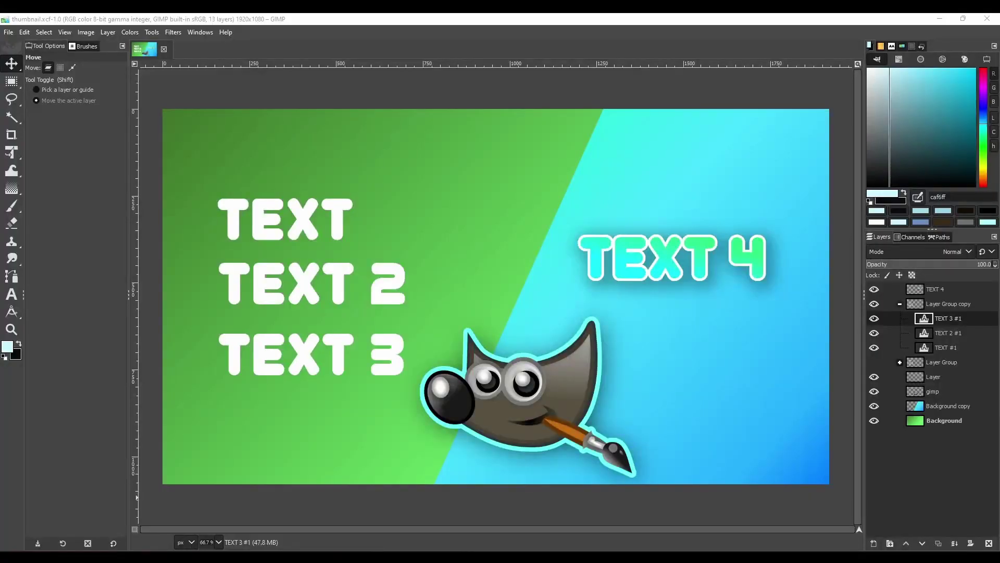
# - Start a GEGL Operation on the TEXT 3 #1 layer with the GEGL Effects filter, keeping its dialog clear of the text
pyautogui.click(962, 317)
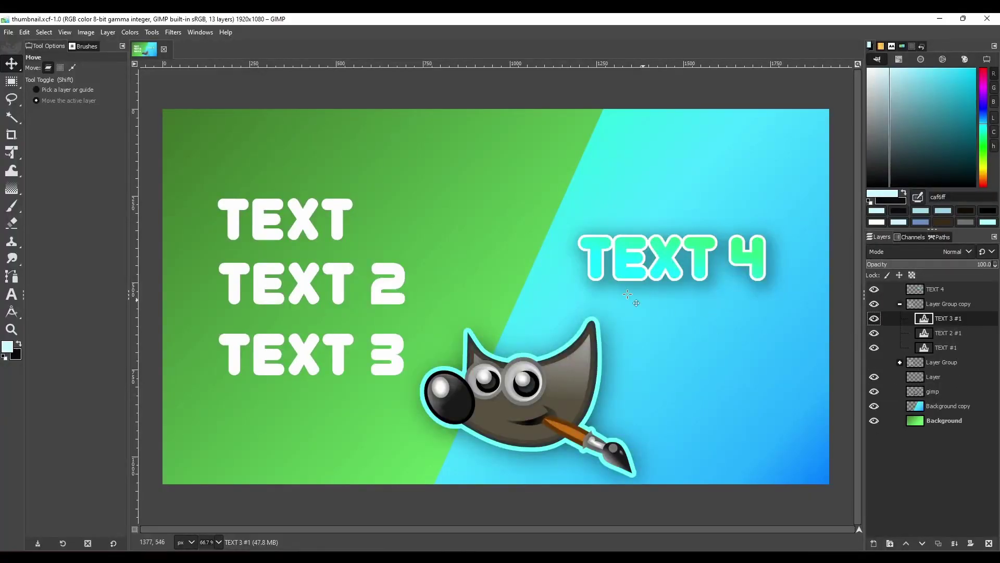
pyautogui.click(151, 33)
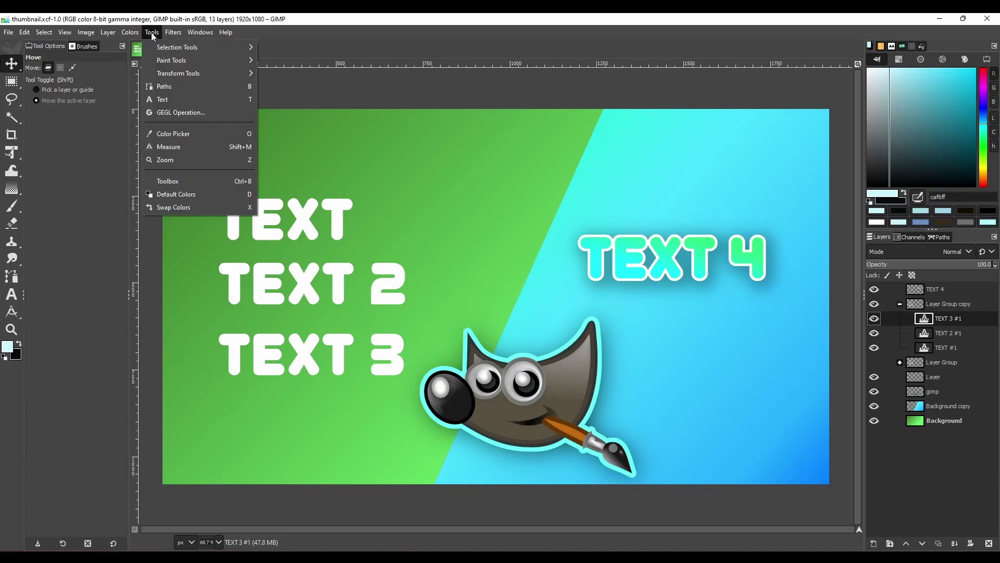
pyautogui.click(232, 113)
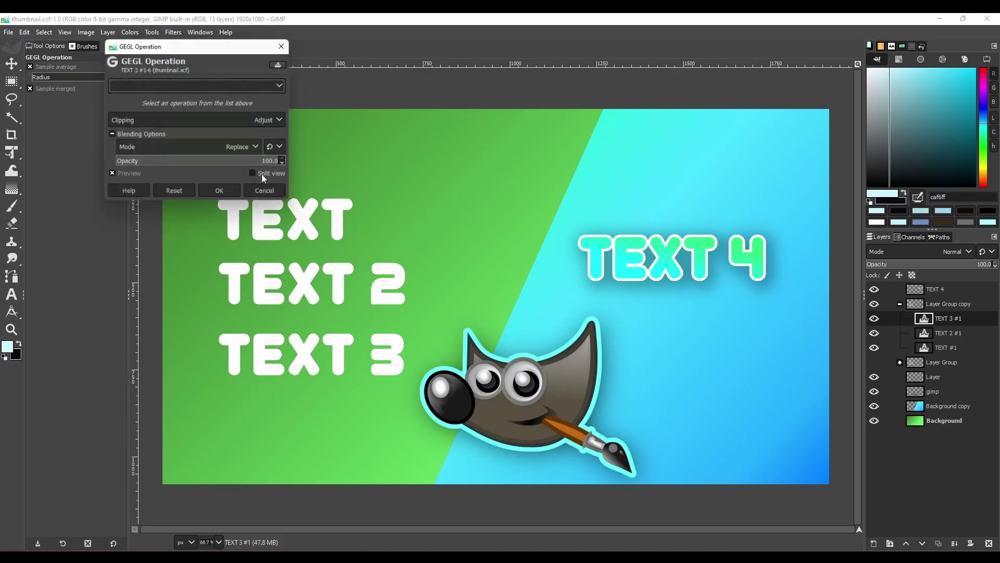
pyautogui.click(283, 85)
pyautogui.click(305, 297)
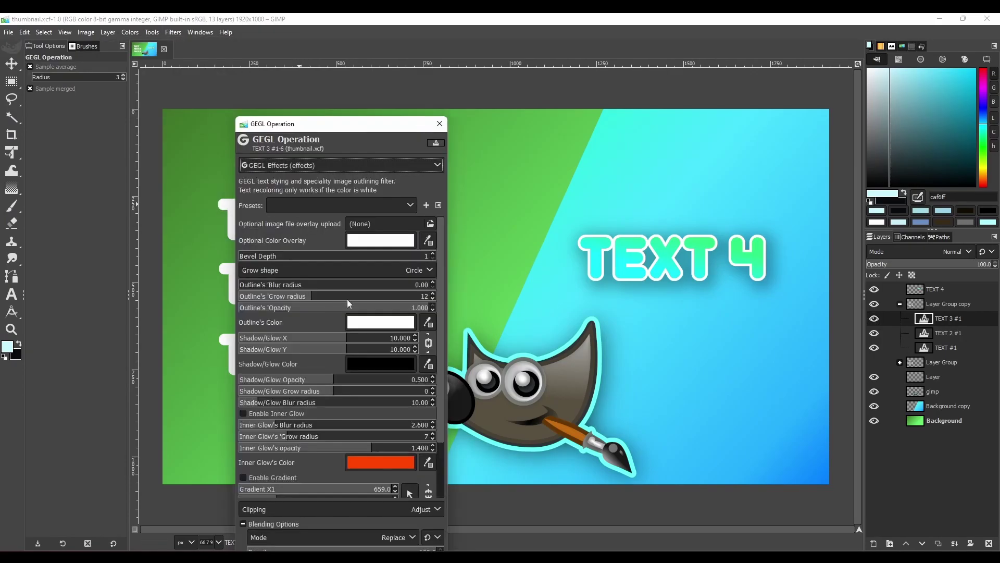
pyautogui.moveTo(316, 132); pyautogui.dragTo(640, 106)
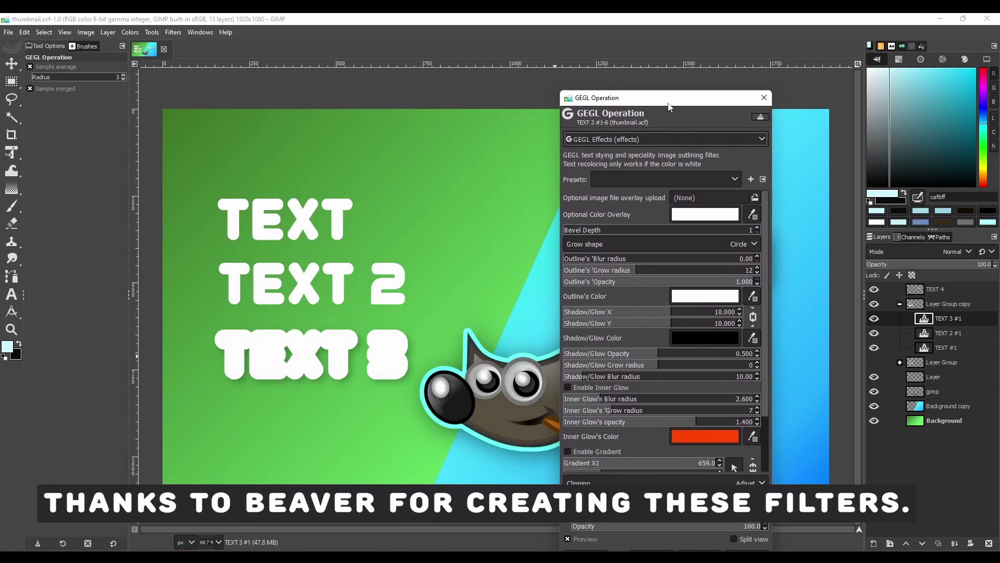
pyautogui.moveTo(664, 106); pyautogui.dragTo(658, 73)
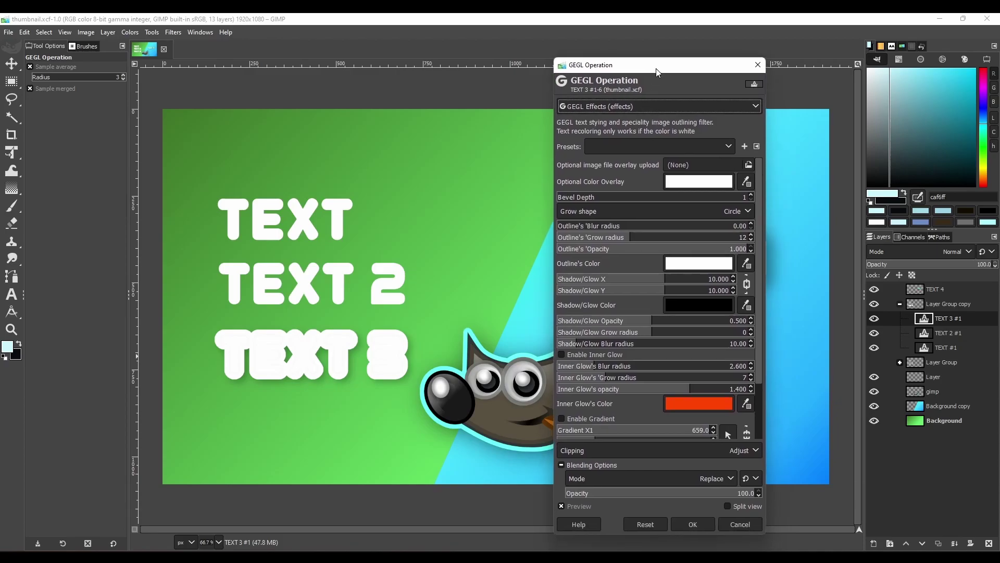
# - Change the outline colour of TEXT 3 to black (000000)
pyautogui.scroll(-5, 762, 267)
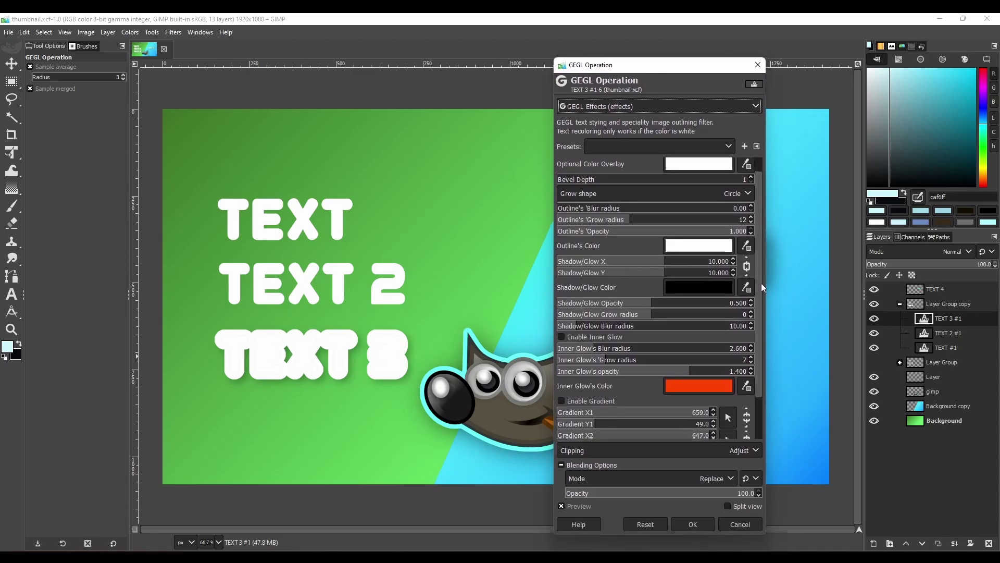
pyautogui.moveTo(769, 317); pyautogui.dragTo(768, 257)
pyautogui.click(712, 266)
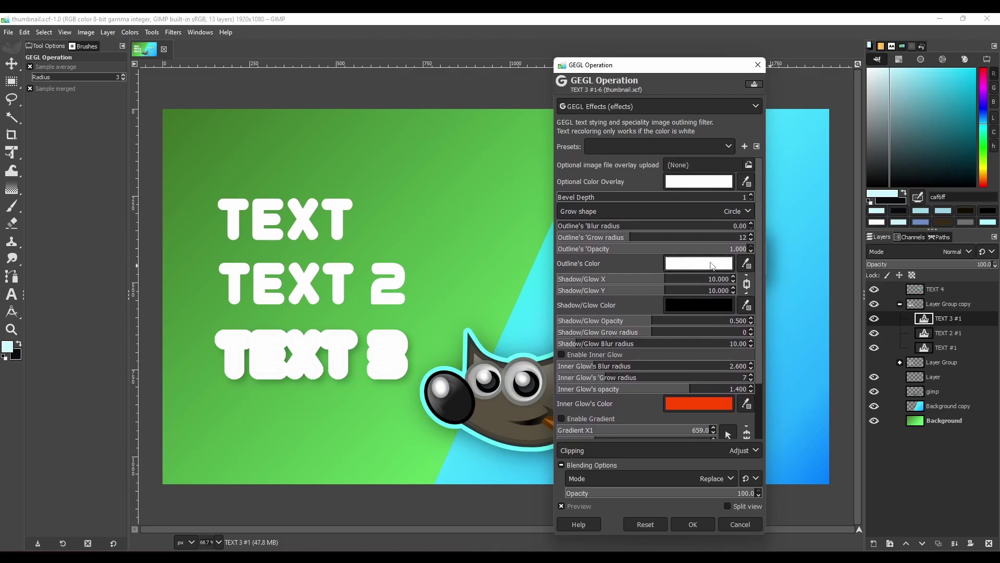
pyautogui.moveTo(657, 295); pyautogui.dragTo(615, 339)
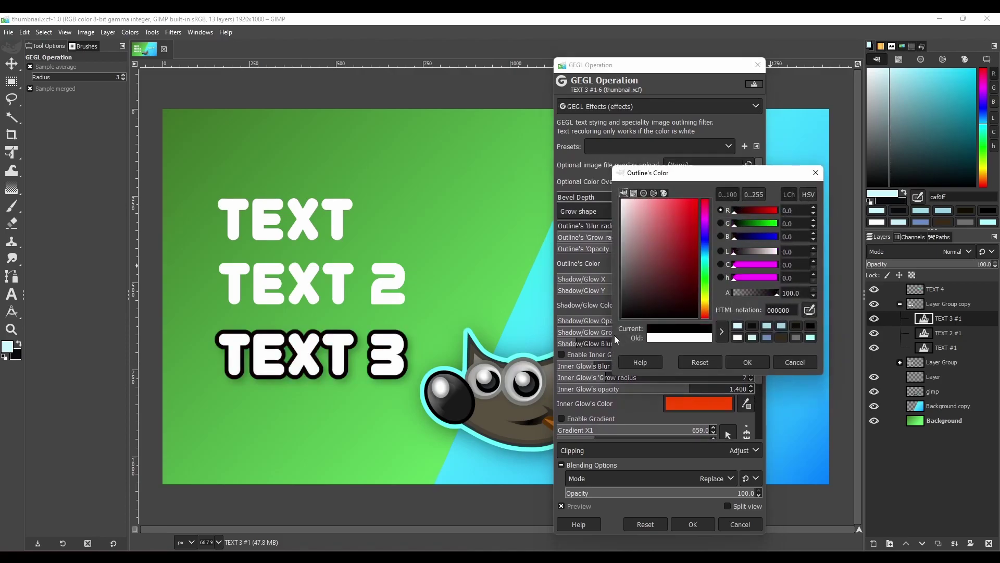
pyautogui.click(748, 363)
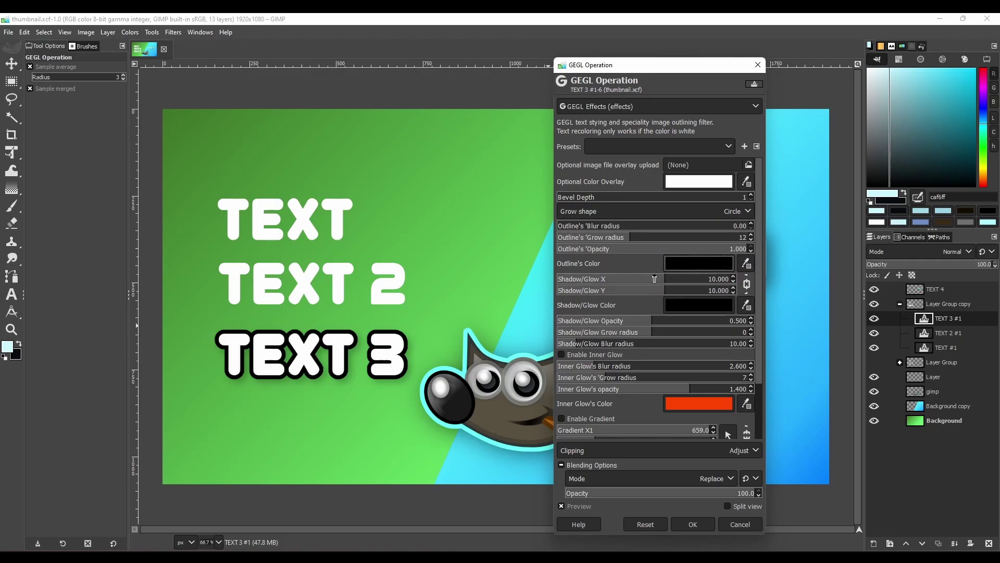
# - Set the TEXT 3 outline's grow radius to 9 and its blur radius to 2
pyautogui.moveTo(631, 254); pyautogui.dragTo(766, 251)
pyautogui.moveTo(631, 239)
pyautogui.mouseDown()
pyautogui.moveTo(566, 240)
pyautogui.moveTo(749, 227)
pyautogui.moveTo(616, 227)
pyautogui.mouseUp()
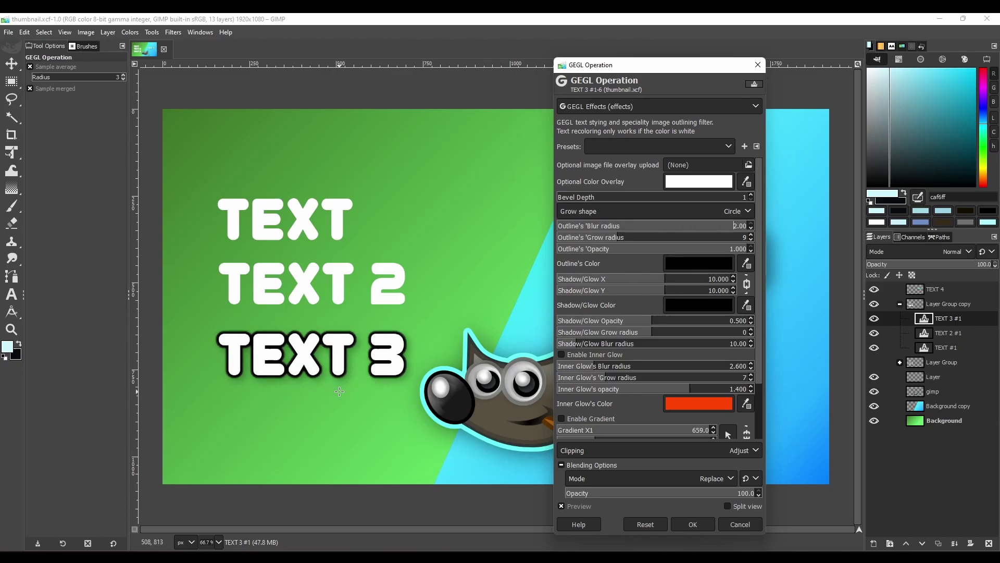
pyautogui.keyDown('ctrl'); pyautogui.scroll(6, 341, 391); pyautogui.keyUp('ctrl')
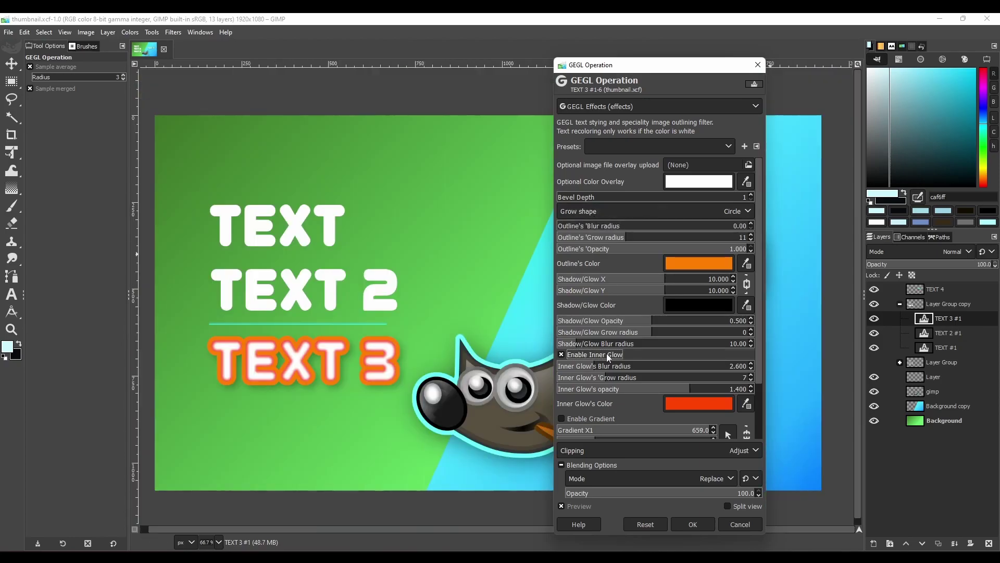
# - Set the TEXT 3 inner glow's blur radius to 4.943 and change its colour to lime green
pyautogui.click(594, 354)
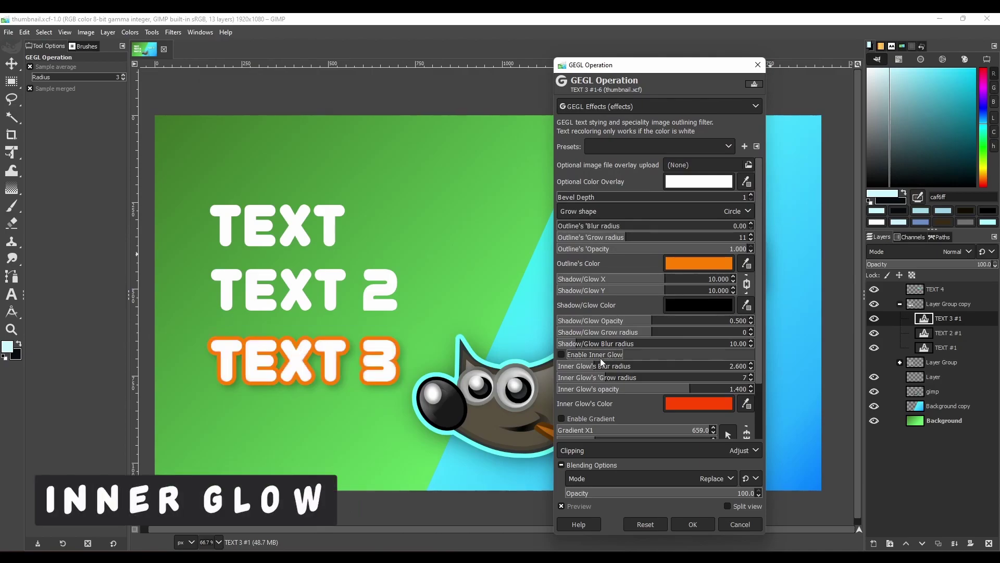
pyautogui.click(611, 370)
pyautogui.moveTo(612, 371)
pyautogui.mouseDown()
pyautogui.moveTo(561, 359)
pyautogui.moveTo(650, 381)
pyautogui.moveTo(614, 380)
pyautogui.moveTo(616, 367)
pyautogui.mouseUp()
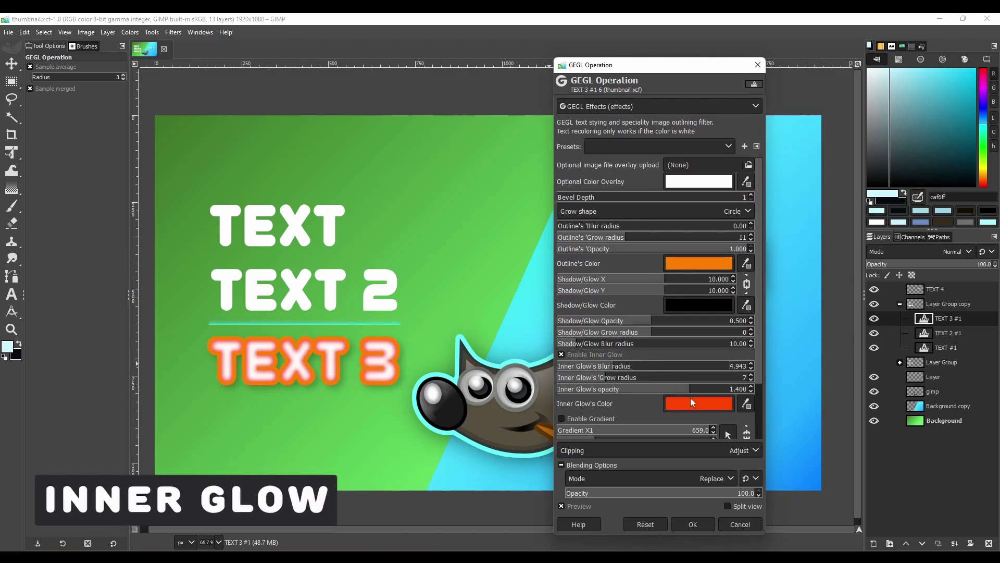
pyautogui.click(692, 403)
pyautogui.click(692, 429)
pyautogui.click(733, 501)
# - Lower the inner glow's opacity to 1.071, comparing TEXT 3 with and without the glow, and leave the glow disabled
pyautogui.click(592, 355)
pyautogui.click(593, 354)
pyautogui.moveTo(659, 391)
pyautogui.mouseDown()
pyautogui.moveTo(594, 392)
pyautogui.moveTo(740, 392)
pyautogui.moveTo(658, 391)
pyautogui.mouseUp()
pyautogui.click(615, 355)
# - Enable the gradient on TEXT 3 and set Gradient X1 to 221.2
pyautogui.scroll(-3, 584, 363)
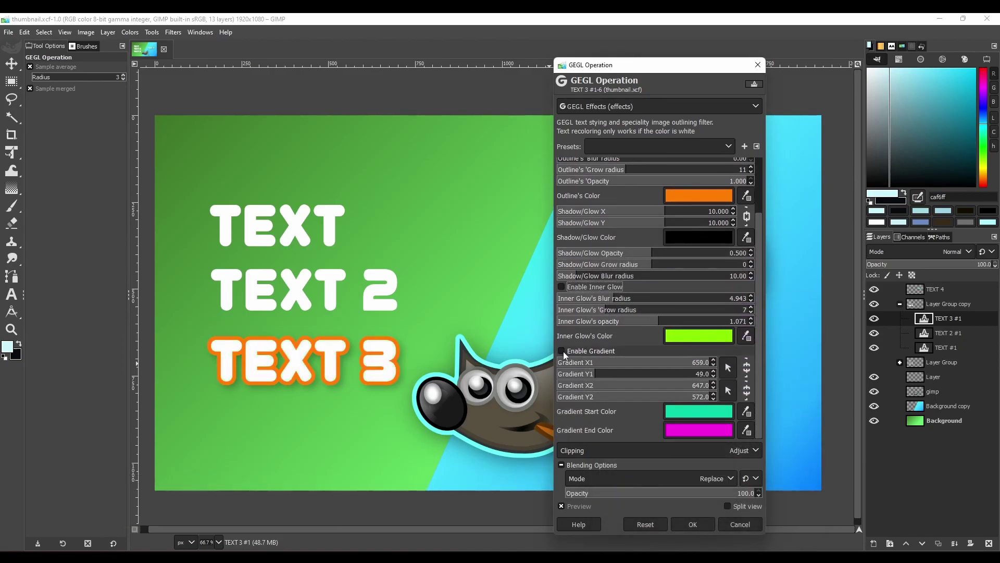
pyautogui.click(564, 355)
pyautogui.click(607, 365)
# - Change the gradient start colour to a medium green and the end colour to light blue
pyautogui.click(698, 411)
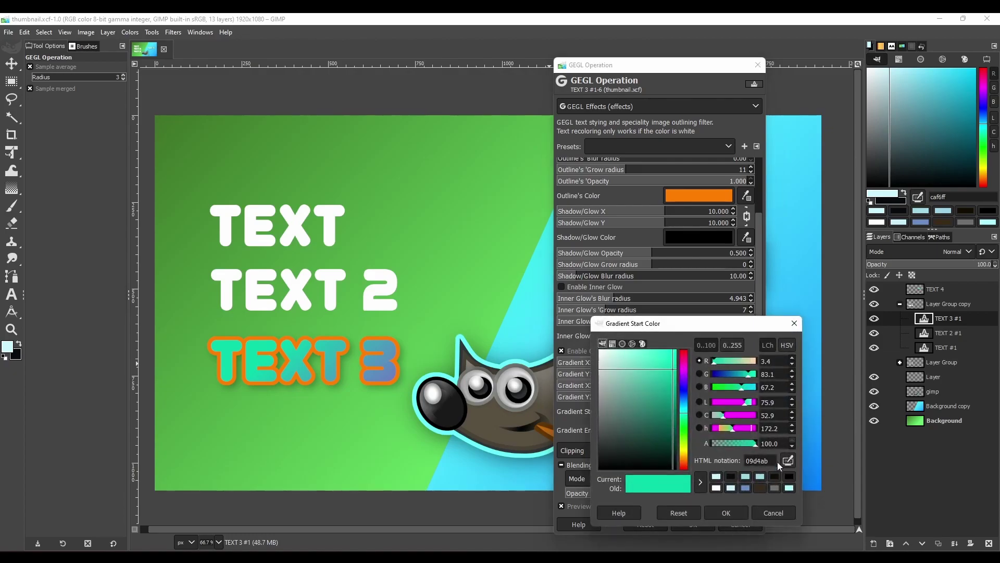
pyautogui.click(404, 166)
pyautogui.click(726, 513)
pyautogui.click(699, 430)
pyautogui.click(751, 523)
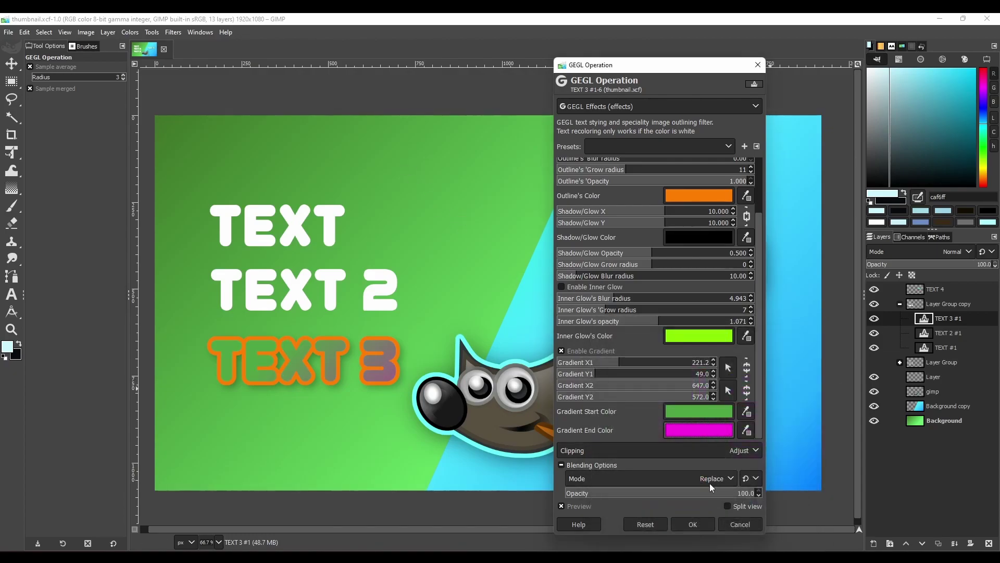
pyautogui.click(793, 234)
# - Change the gradient start colour to violet and set Gradient X2 to 230.4 and Gradient Y2 to 148.7
pyautogui.moveTo(660, 397); pyautogui.dragTo(558, 395)
pyautogui.click(574, 384)
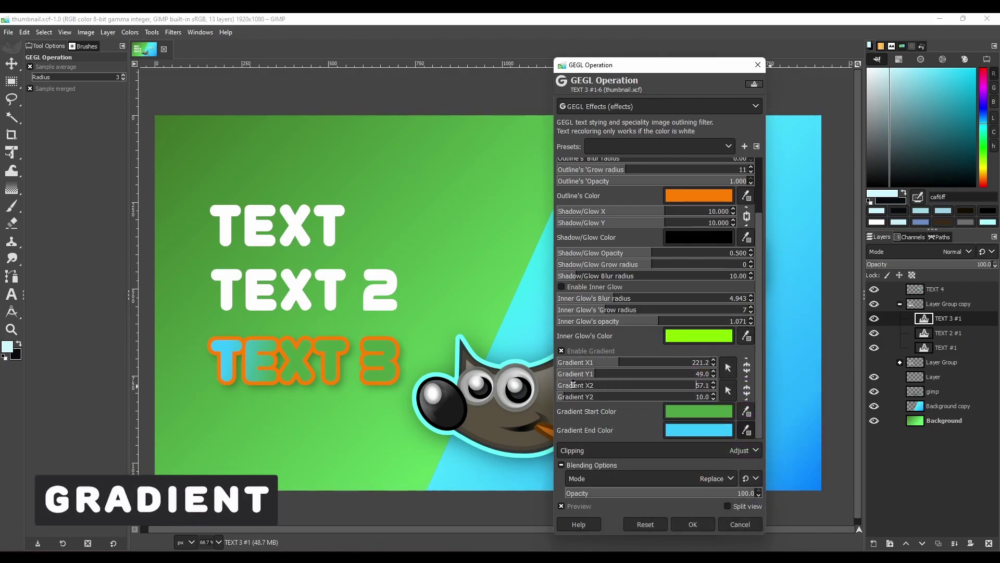
pyautogui.click(706, 375)
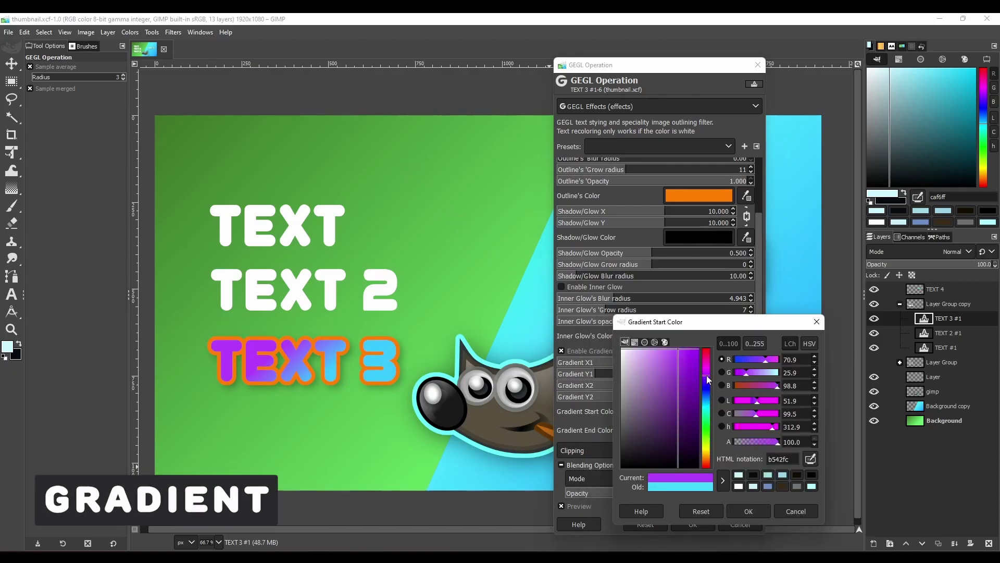
pyautogui.moveTo(707, 375); pyautogui.dragTo(707, 384)
pyautogui.click(669, 353)
pyautogui.click(747, 510)
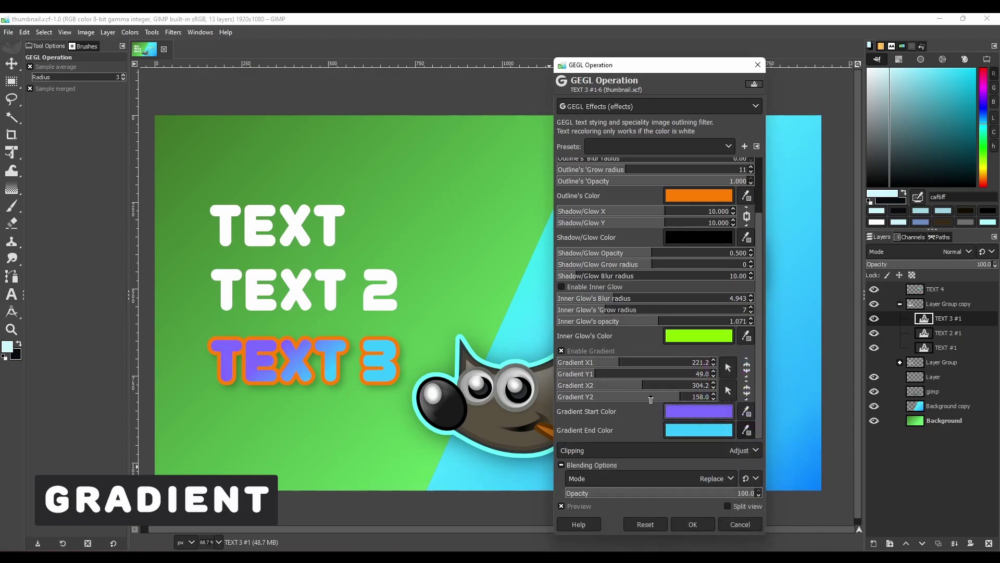
pyautogui.moveTo(635, 388); pyautogui.dragTo(623, 388)
# - Change the outline colour of TEXT 3 to yellow-green (ccff00)
pyautogui.click(698, 196)
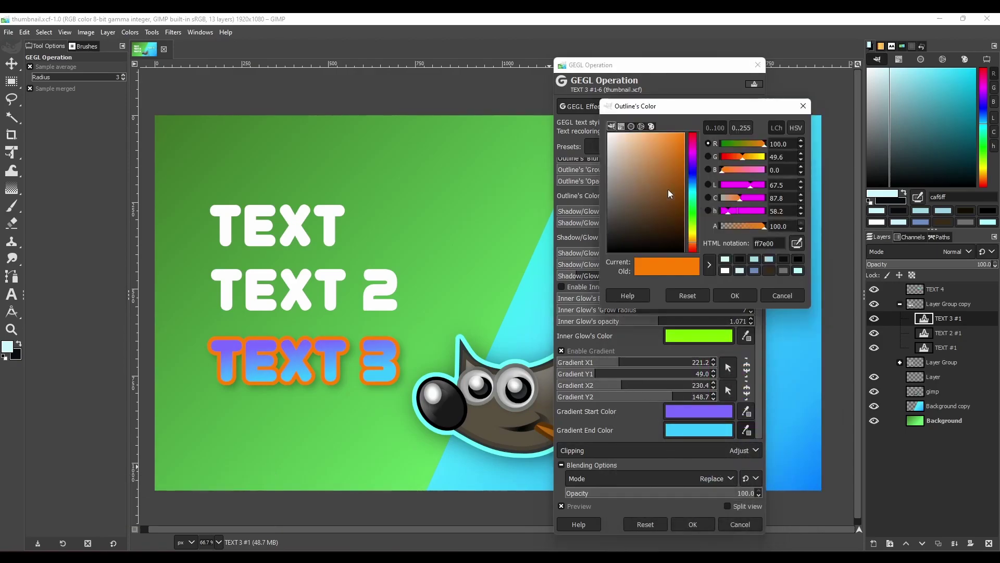
pyautogui.moveTo(693, 244)
pyautogui.mouseDown()
pyautogui.moveTo(695, 172)
pyautogui.moveTo(696, 243)
pyautogui.moveTo(696, 229)
pyautogui.mouseUp()
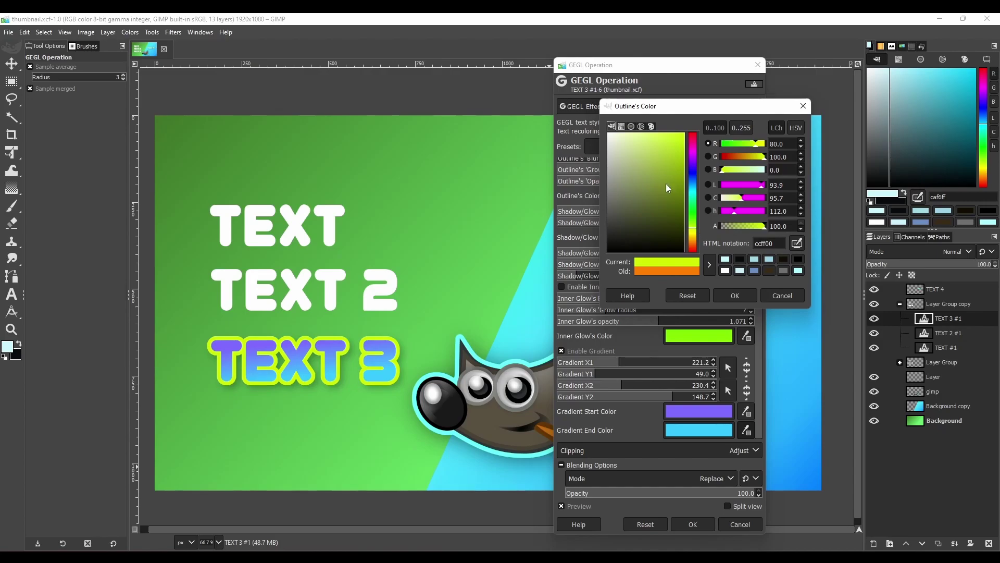
pyautogui.click(735, 298)
# - Compare TEXT 3 up close with the effects preview off and on
pyautogui.scroll(-6, 352, 401)
pyautogui.scroll(8, 352, 401)
pyautogui.click(577, 506)
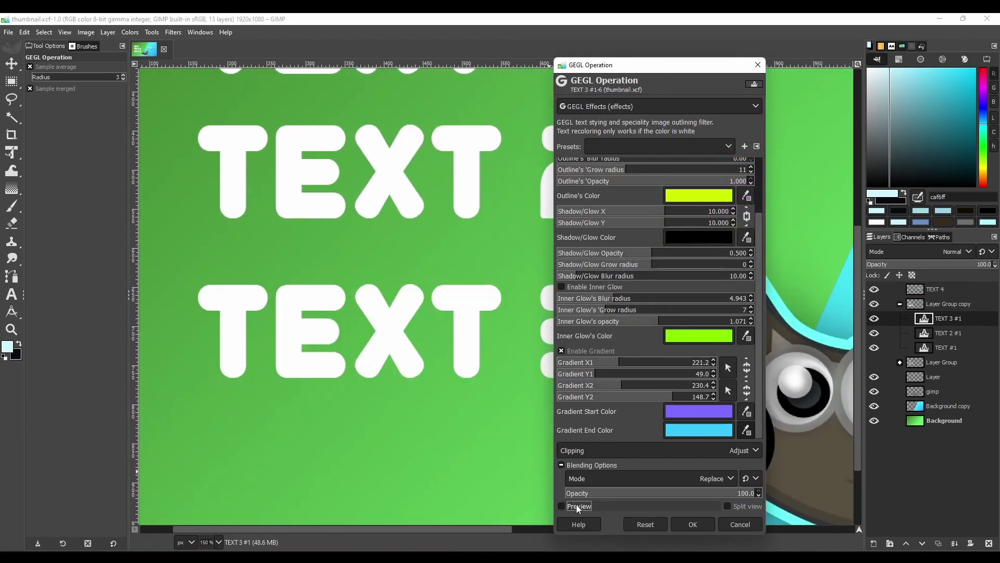
pyautogui.click(577, 506)
# - Set the TEXT 3 bevel depth to 29 and the outline's grow radius to 5
pyautogui.moveTo(759, 343); pyautogui.dragTo(759, 337)
pyautogui.scroll(3, 761, 337)
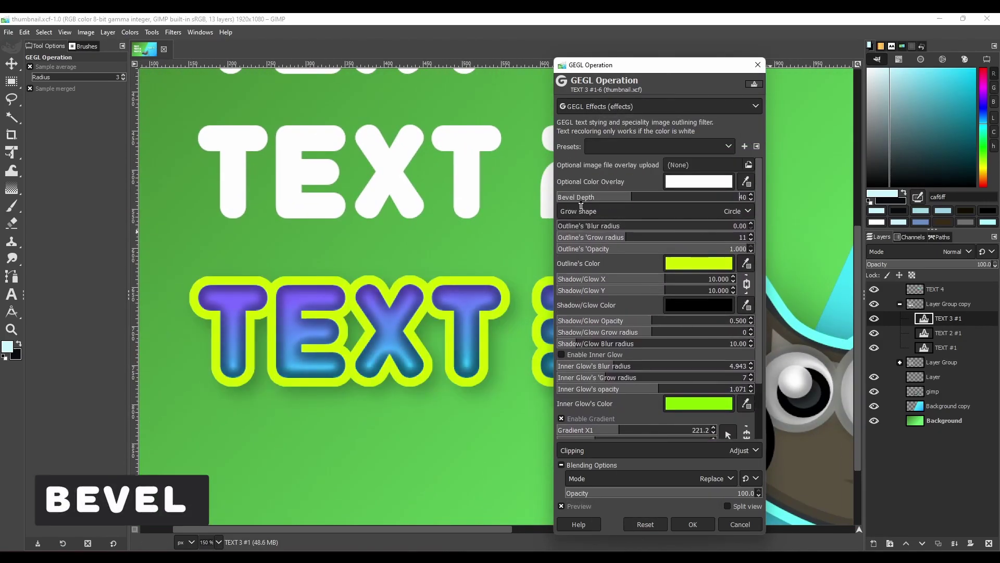
pyautogui.click(612, 198)
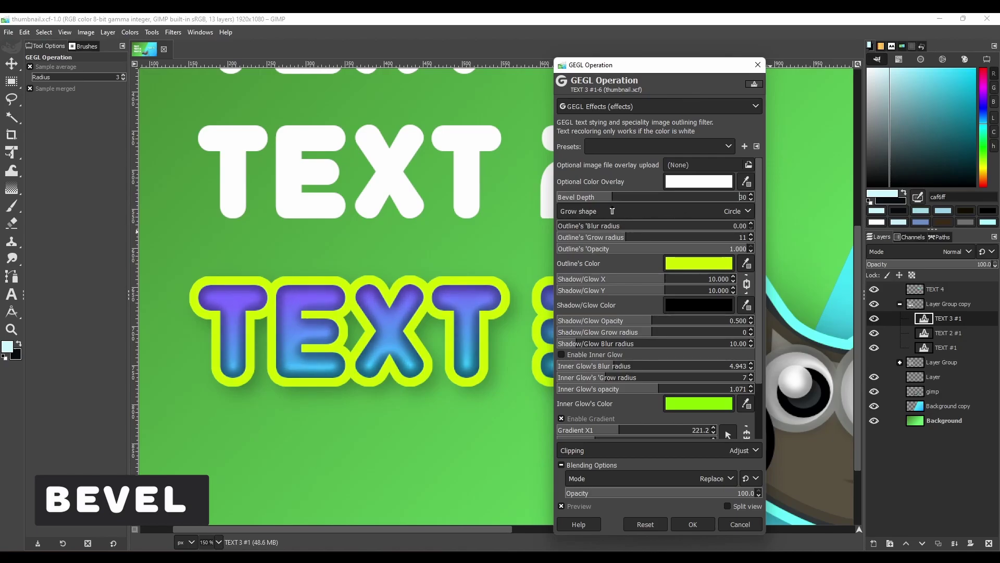
pyautogui.scroll(-1, 459, 340)
pyautogui.scroll(-3, 760, 378)
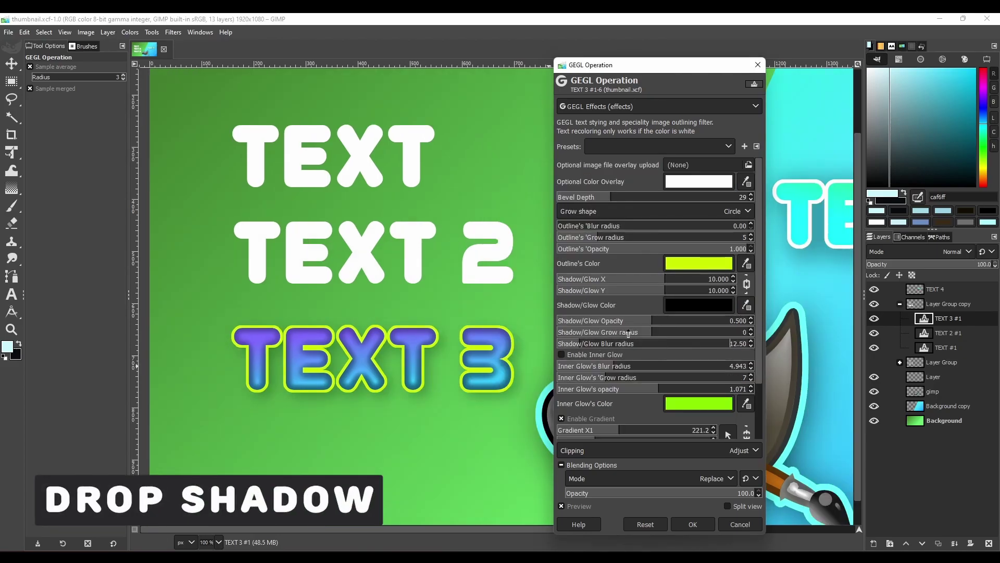
# - Try a hard drop shadow on TEXT 3 with opacity 0.525, blur radius 0 and grow radius -1
pyautogui.moveTo(653, 321); pyautogui.dragTo(681, 321)
pyautogui.moveTo(657, 333); pyautogui.dragTo(555, 343)
pyautogui.moveTo(564, 332); pyautogui.dragTo(566, 331)
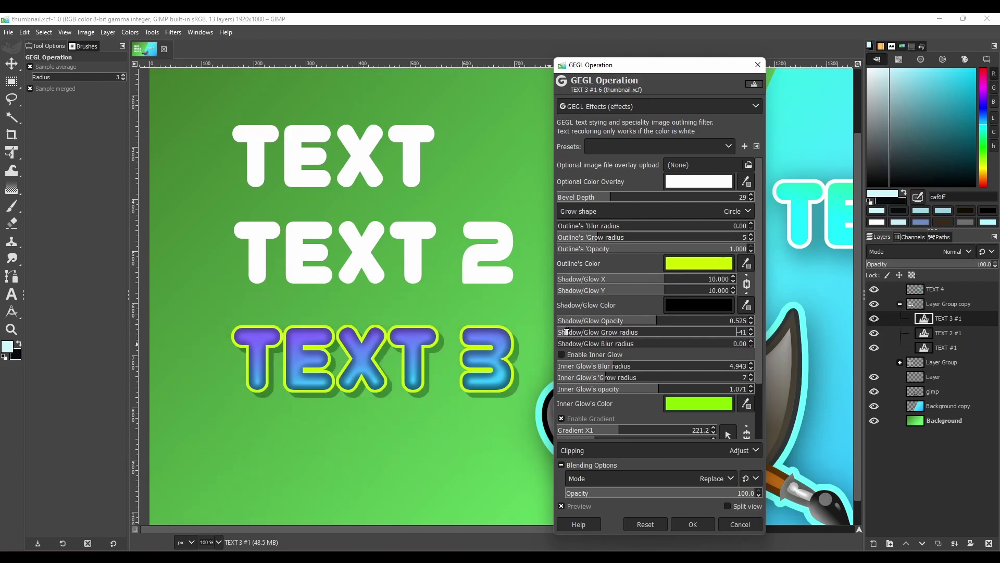
pyautogui.moveTo(636, 336); pyautogui.dragTo(645, 332)
# - Unlink the shadow offsets and set X to 10.843, Y to 8.434, blur radius to 4.73, opacity to 0.571 and grow radius to 0
pyautogui.moveTo(665, 291)
pyautogui.mouseDown()
pyautogui.moveTo(538, 286)
pyautogui.moveTo(667, 281)
pyautogui.mouseUp()
pyautogui.click(747, 285)
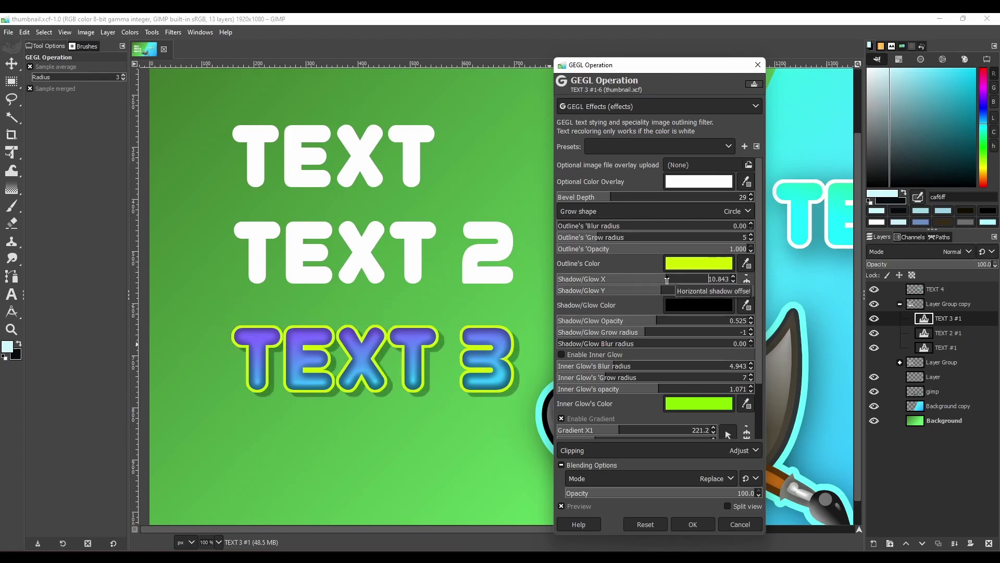
pyautogui.moveTo(597, 345); pyautogui.dragTo(570, 343)
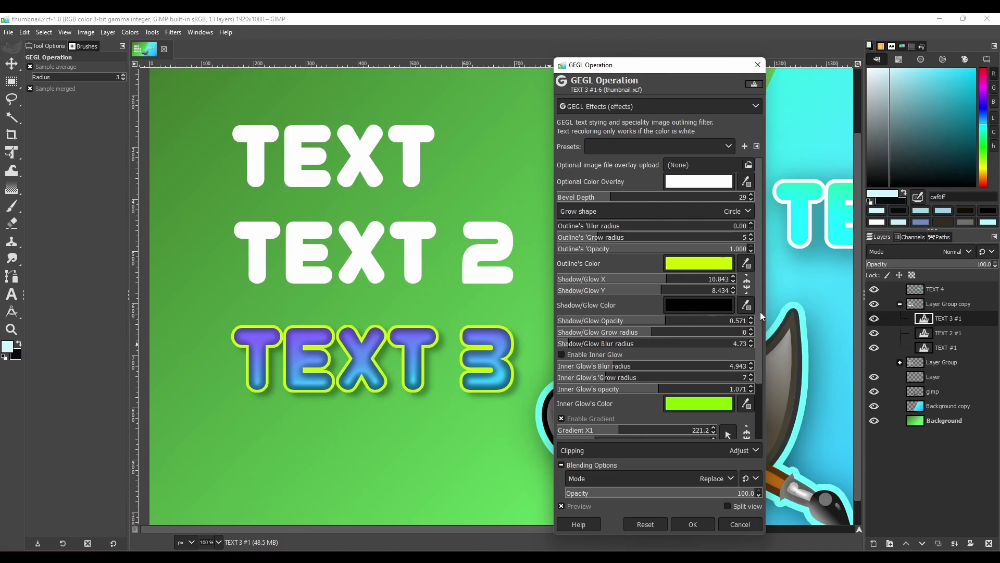
# - Start a GEGL Operation on the TEXT 2 #1 layer with the Bevel filter
pyautogui.click(949, 333)
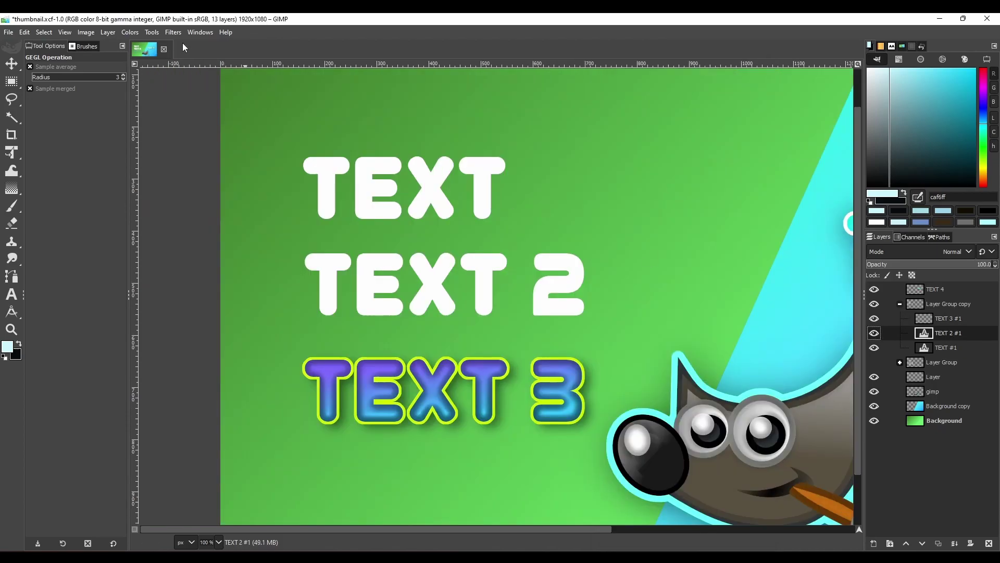
pyautogui.click(152, 33)
pyautogui.click(185, 114)
pyautogui.click(665, 106)
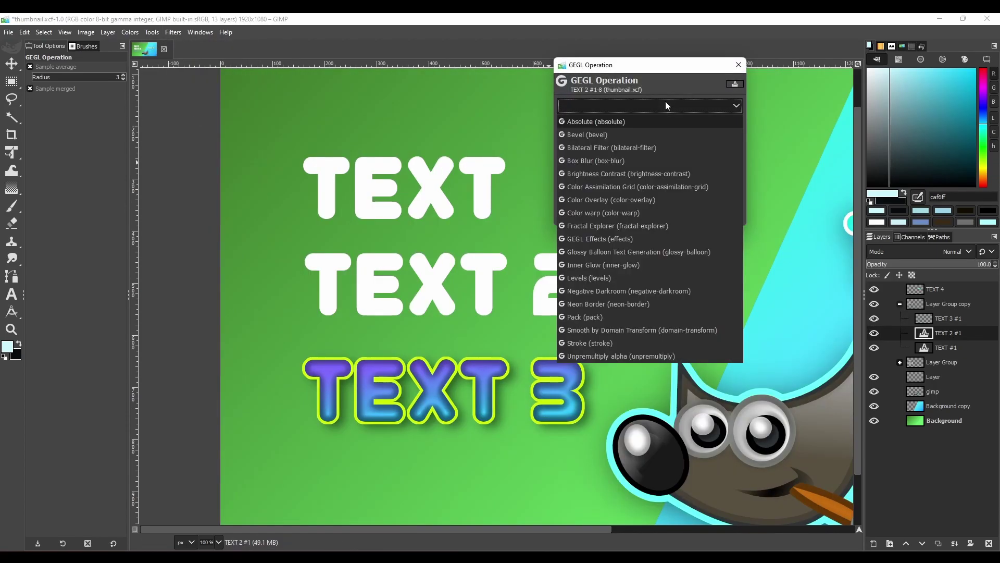
pyautogui.click(625, 136)
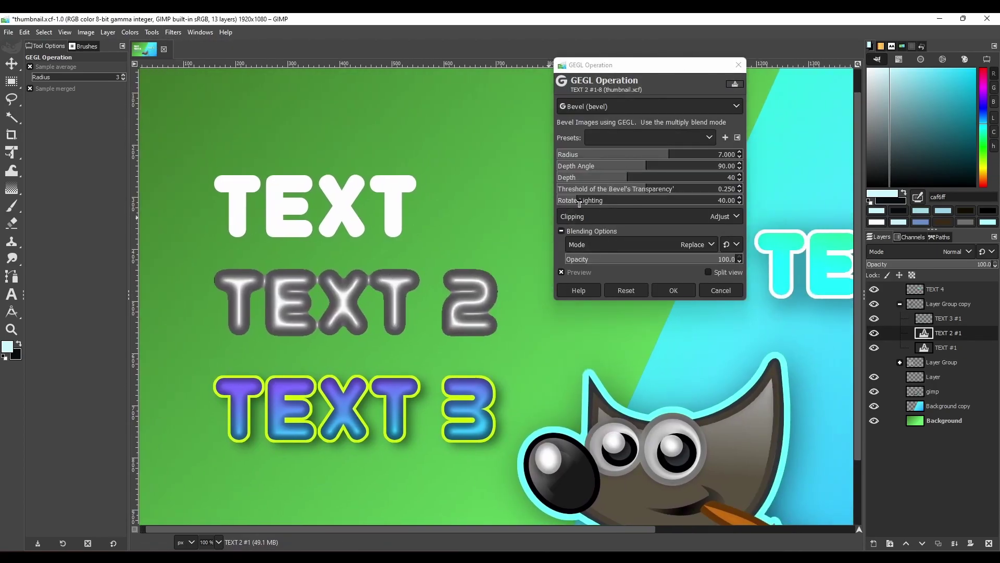
# - Adjust the lighting rotation and depth angle of the TEXT 2 bevel
pyautogui.moveTo(579, 202); pyautogui.dragTo(613, 201)
pyautogui.moveTo(628, 167); pyautogui.dragTo(554, 160)
pyautogui.moveTo(601, 202); pyautogui.dragTo(691, 201)
pyautogui.moveTo(625, 168)
pyautogui.mouseDown()
pyautogui.moveTo(554, 168)
pyautogui.moveTo(631, 169)
pyautogui.mouseUp()
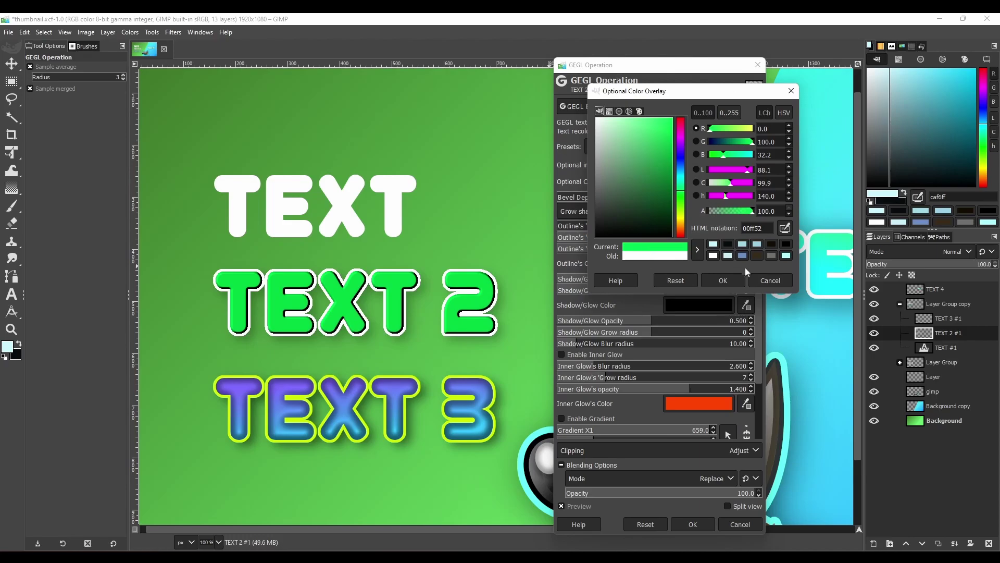
# - Give TEXT 2 a green (00ff52) colour overlay with GEGL Effects and open its outline colour
pyautogui.click(725, 281)
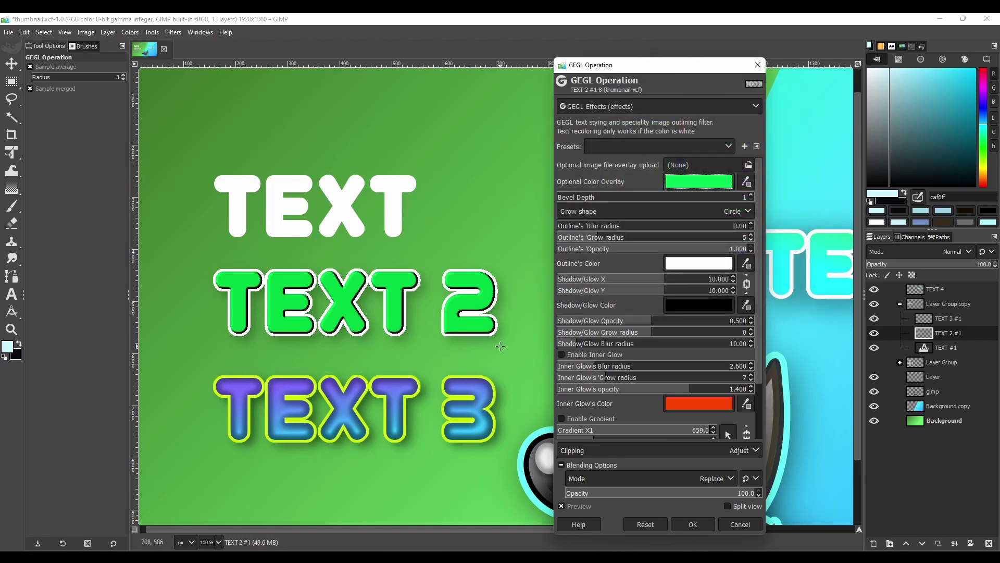
pyautogui.scroll(3, 427, 315)
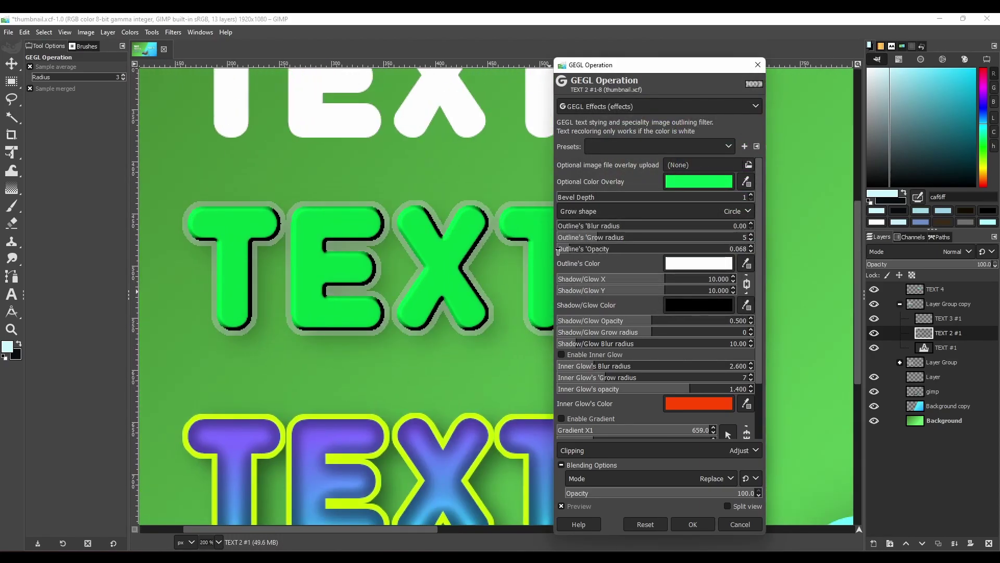
pyautogui.click(712, 264)
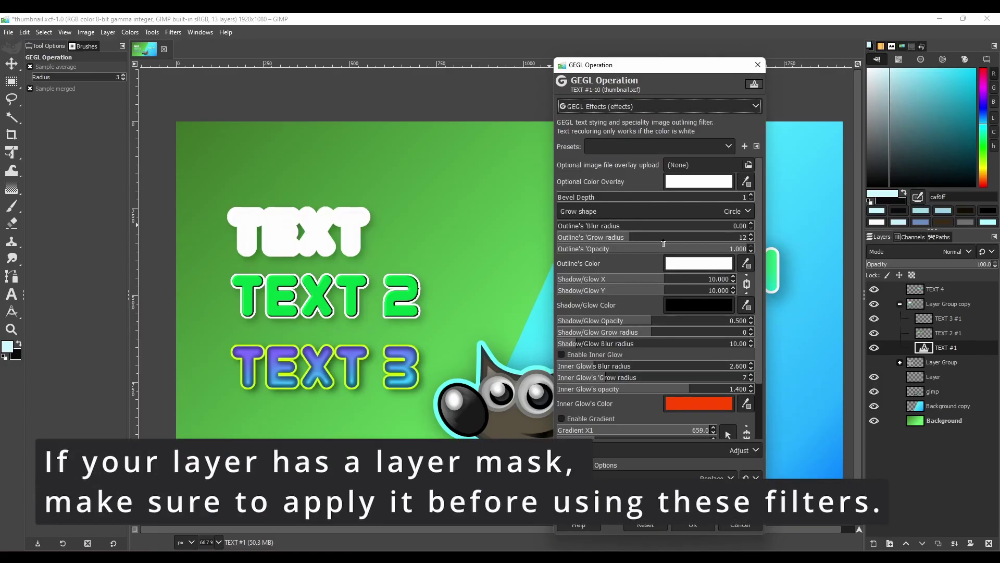
# - Enable the gradient on the TEXT #1 layer and set the outline's grow radius to 6
pyautogui.click(474, 413)
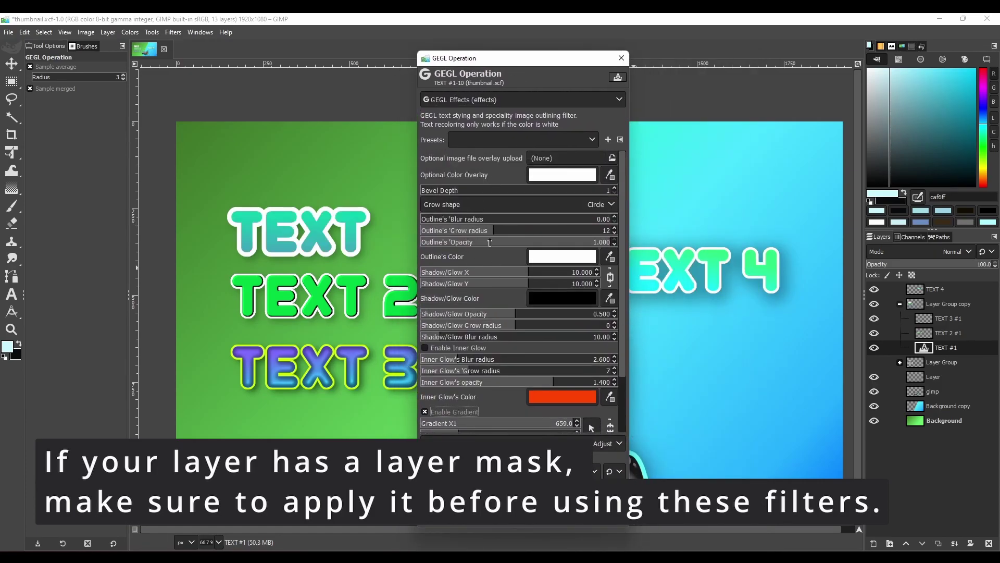
pyautogui.scroll(-6, 476, 231)
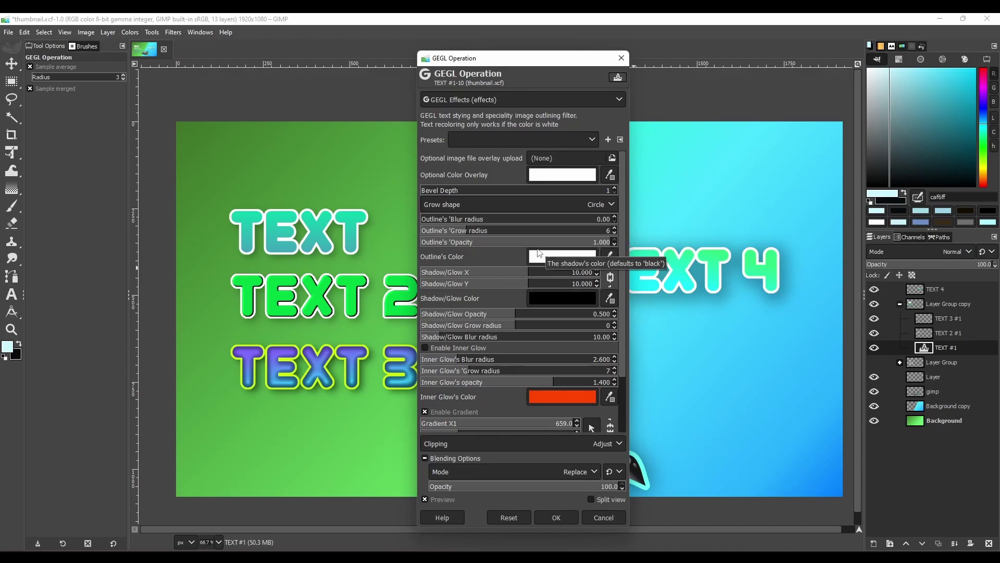
# - Change the TEXT #1 gradient end colour to the green sampled from TEXT 4 (2ded8b)
pyautogui.scroll(-3, 627, 359)
pyautogui.click(572, 424)
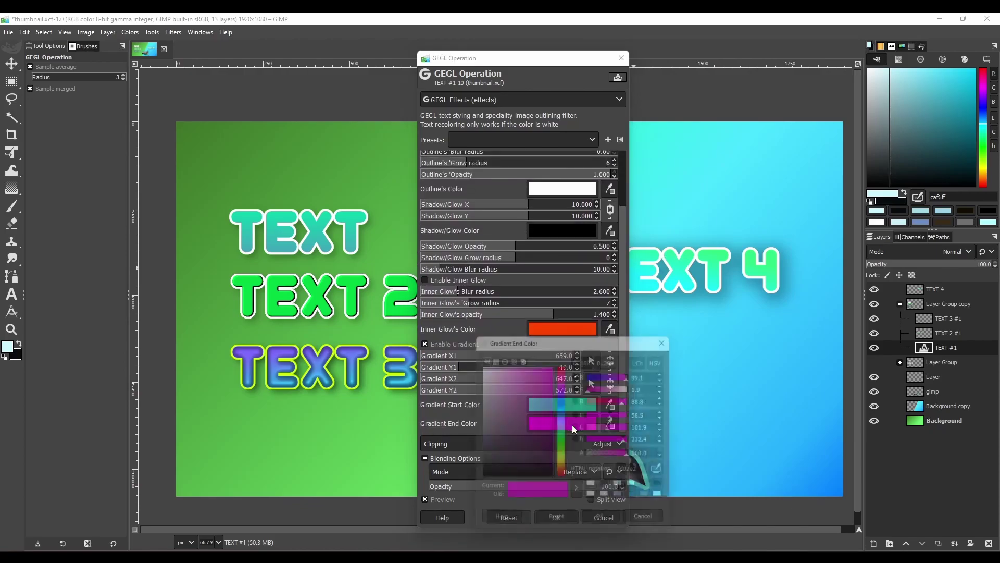
pyautogui.click(718, 255)
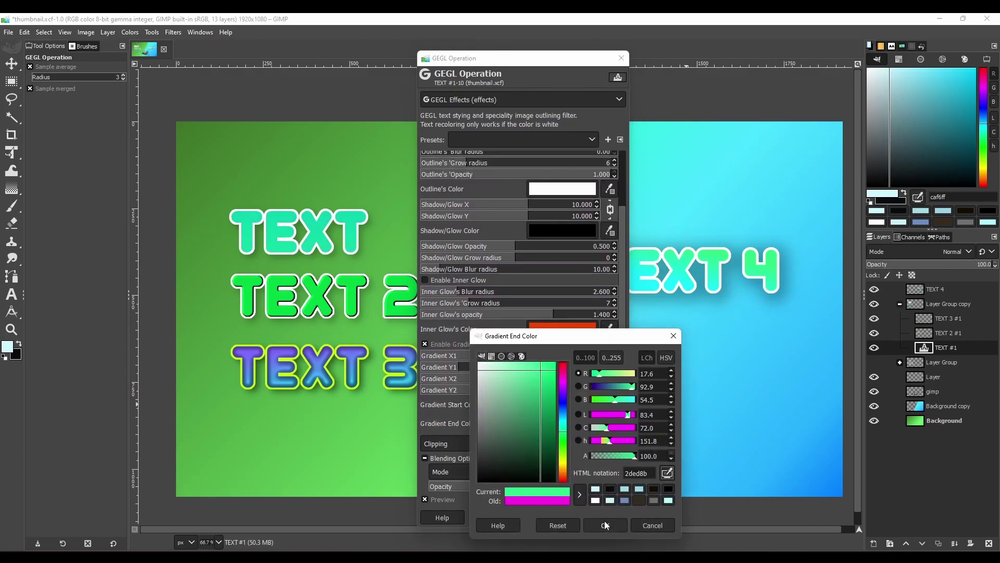
pyautogui.click(605, 525)
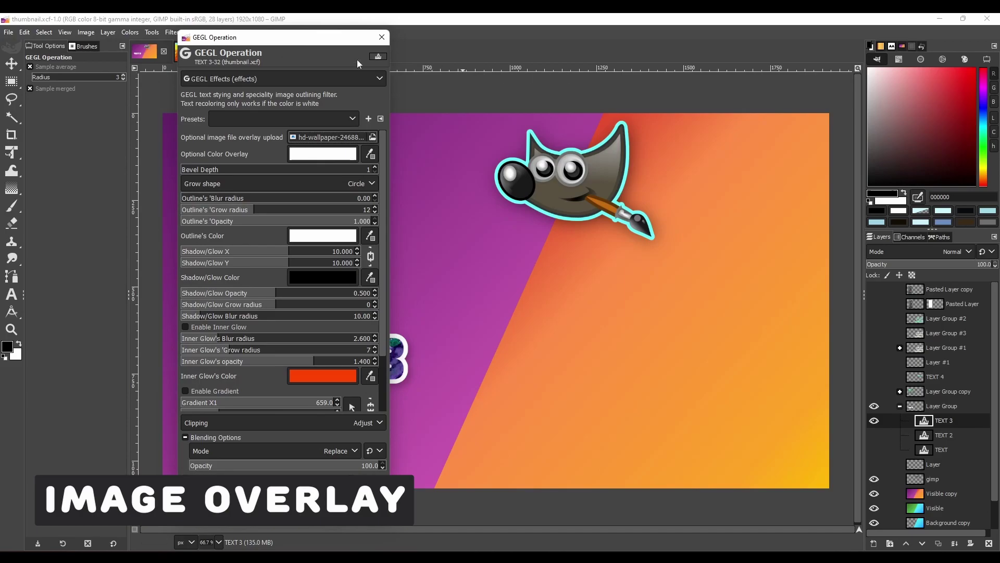
# - Use clay.png as the image overlay for the TEXT 3 layer and compare it with the preview off and on
pyautogui.moveTo(312, 37); pyautogui.dragTo(679, 38)
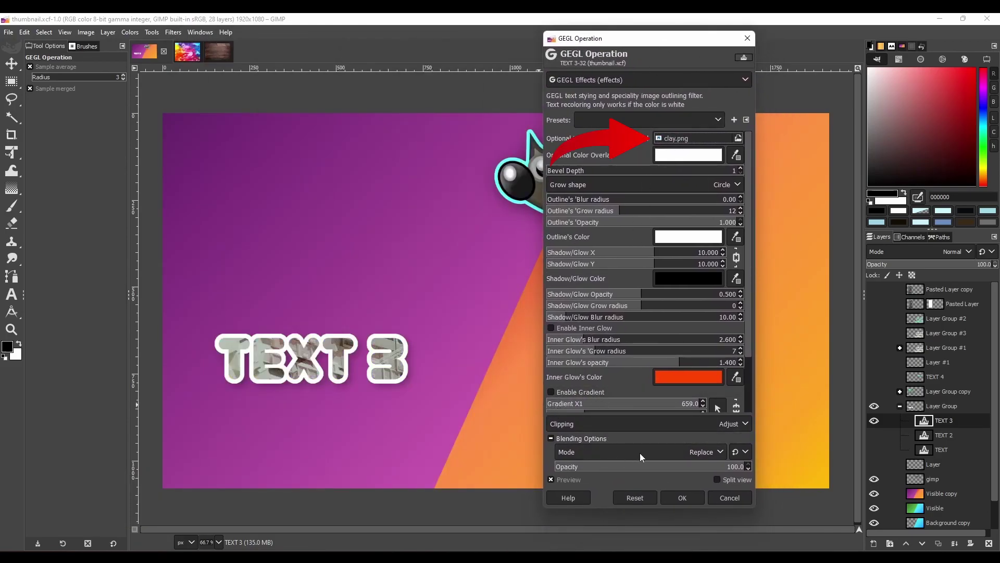
pyautogui.click(573, 478)
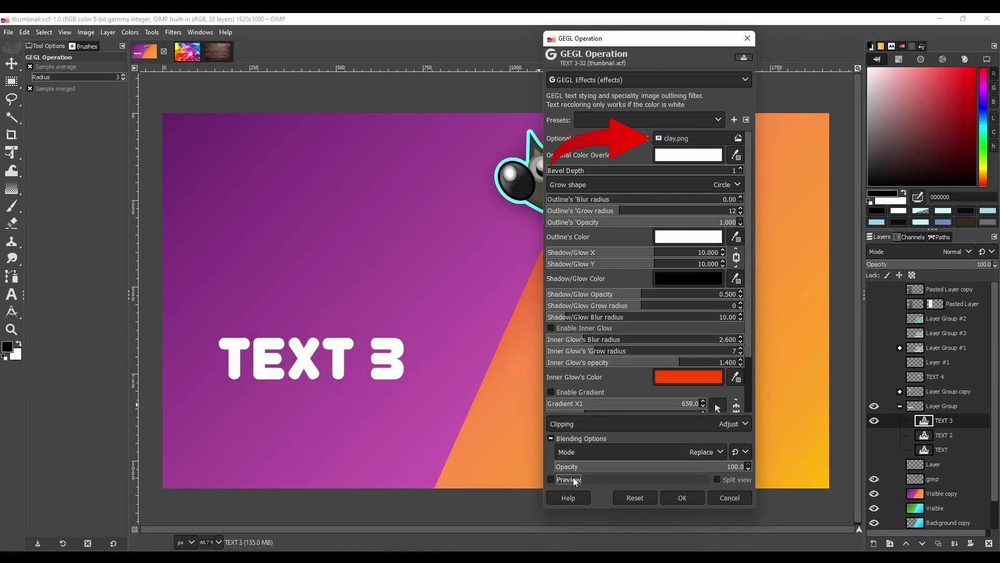
pyautogui.click(573, 478)
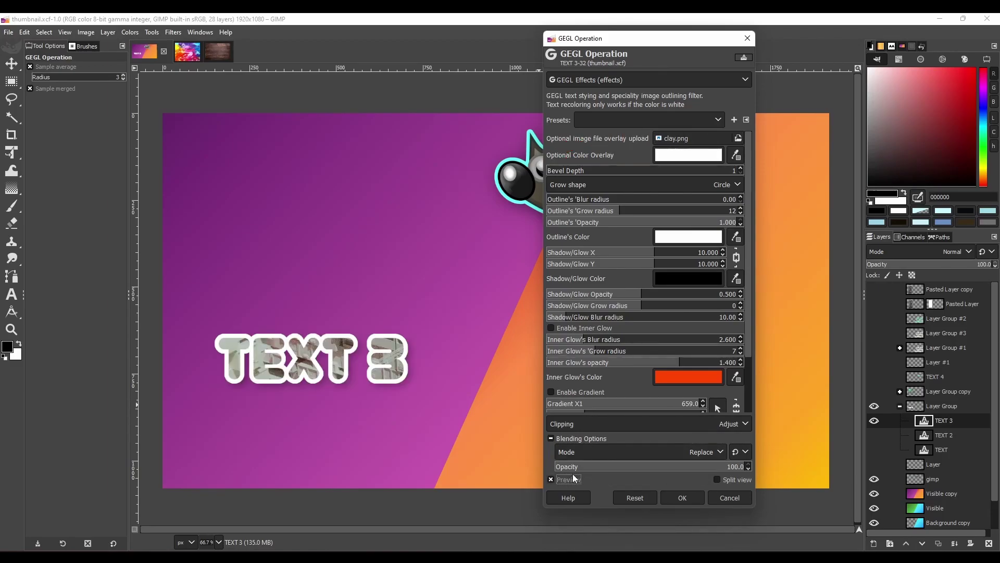
# - Replace the TEXT 3 overlay with the wood-2045380 image, setting the outline's grow radius to 5 and the bevel depth to 1
pyautogui.click(682, 138)
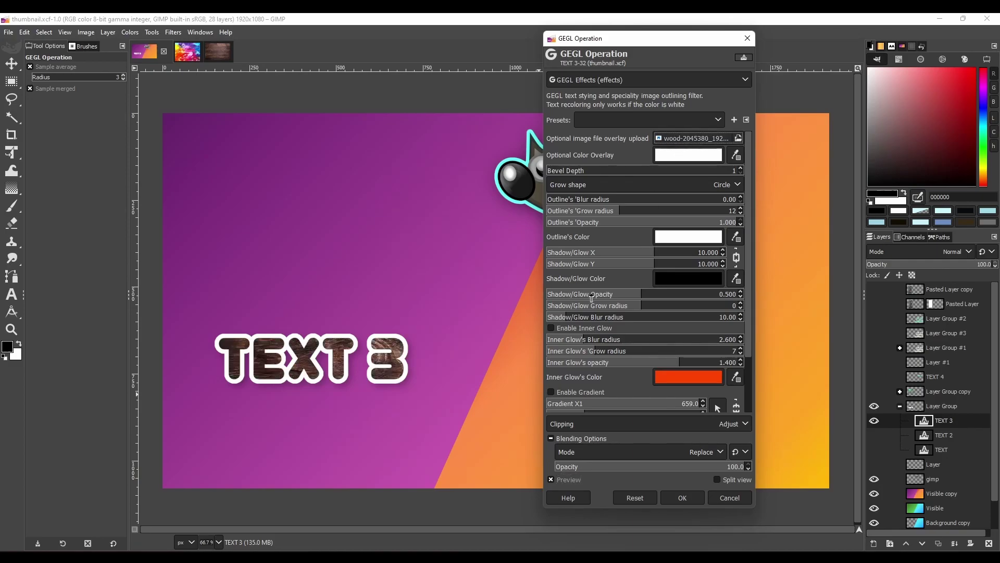
pyautogui.moveTo(597, 222)
pyautogui.mouseDown()
pyautogui.moveTo(511, 226)
pyautogui.moveTo(777, 240)
pyautogui.moveTo(588, 212)
pyautogui.mouseUp()
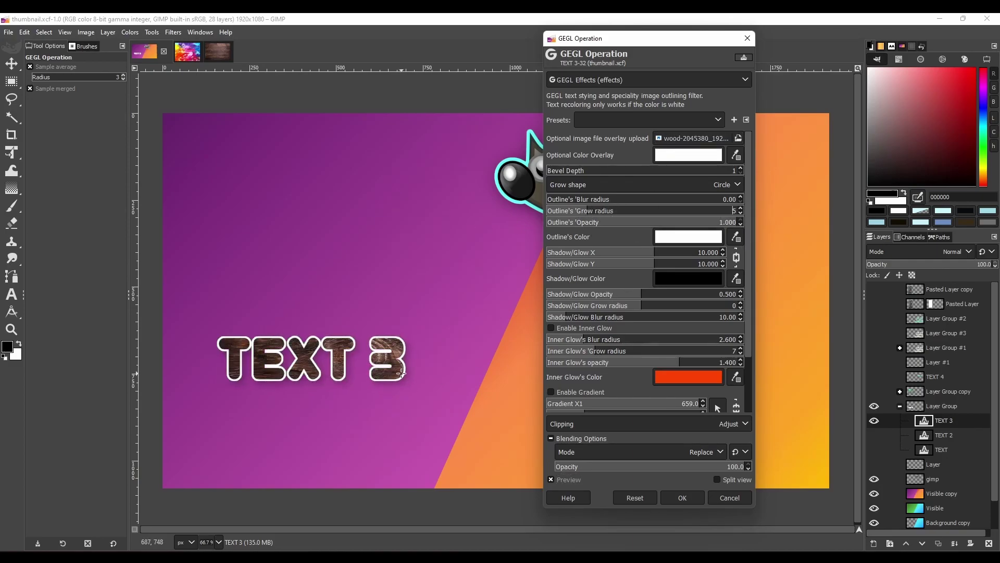
pyautogui.moveTo(580, 172); pyautogui.dragTo(547, 170)
pyautogui.scroll(-3, 406, 405)
pyautogui.scroll(3, 405, 406)
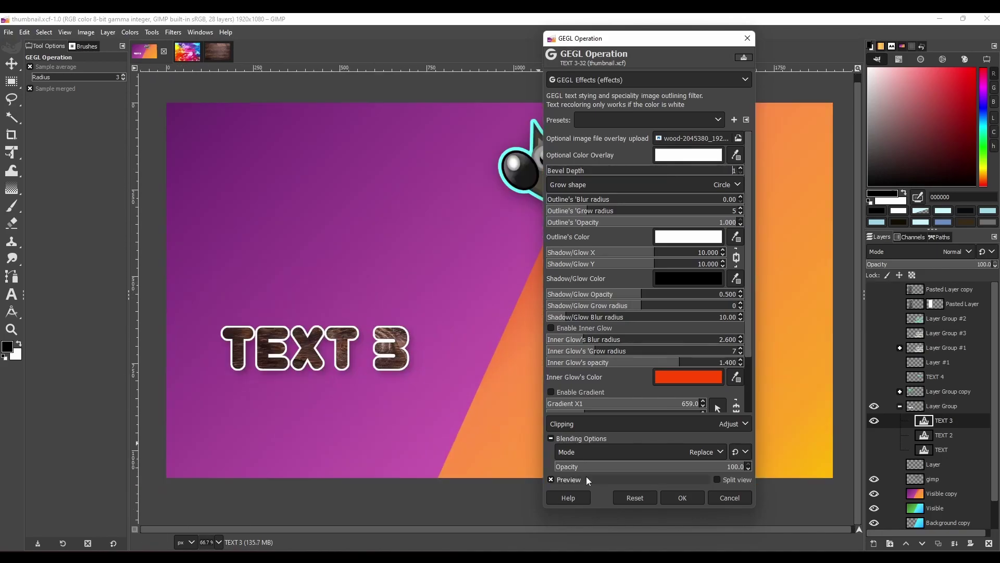
# - Compare the wood-textured TEXT 3 with the effect preview off and on
pyautogui.click(586, 478)
pyautogui.click(586, 478)
pyautogui.scroll(-3, 406, 405)
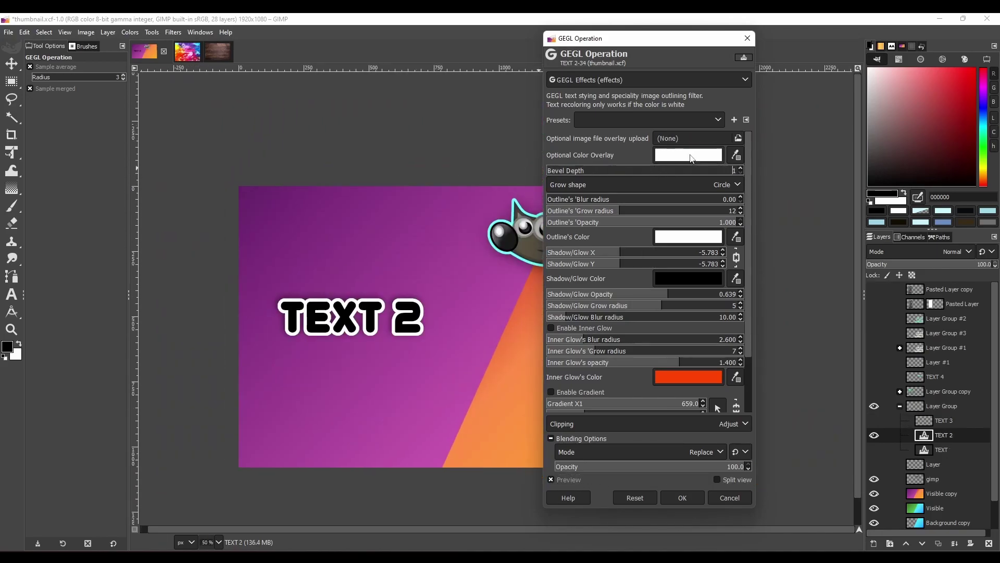
# - Try recolouring the black TEXT 2 lettering with the optional colour overlay and discard the colour choice
pyautogui.click(692, 158)
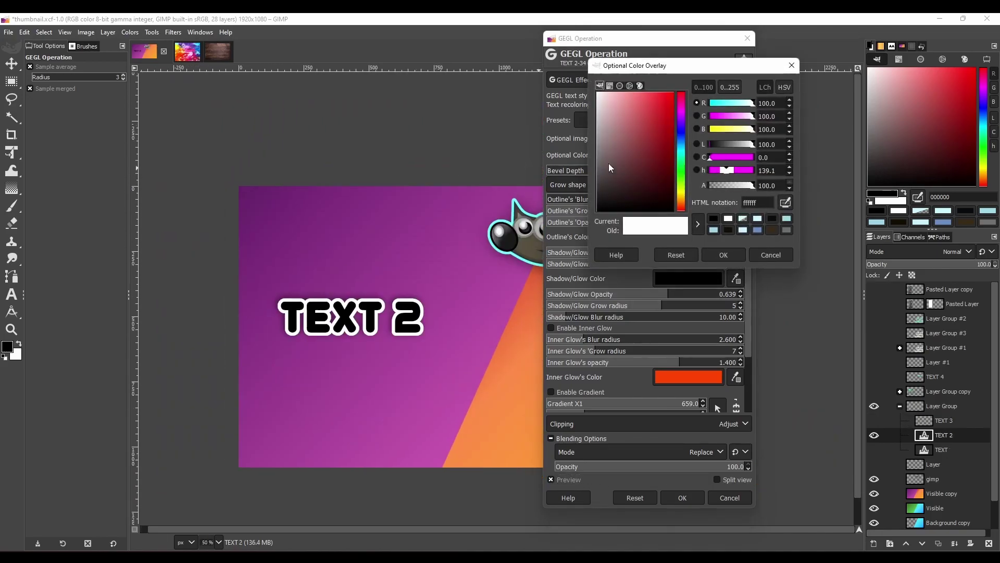
pyautogui.moveTo(627, 128); pyautogui.dragTo(683, 211)
pyautogui.moveTo(672, 201); pyautogui.dragTo(652, 128)
pyautogui.click(771, 255)
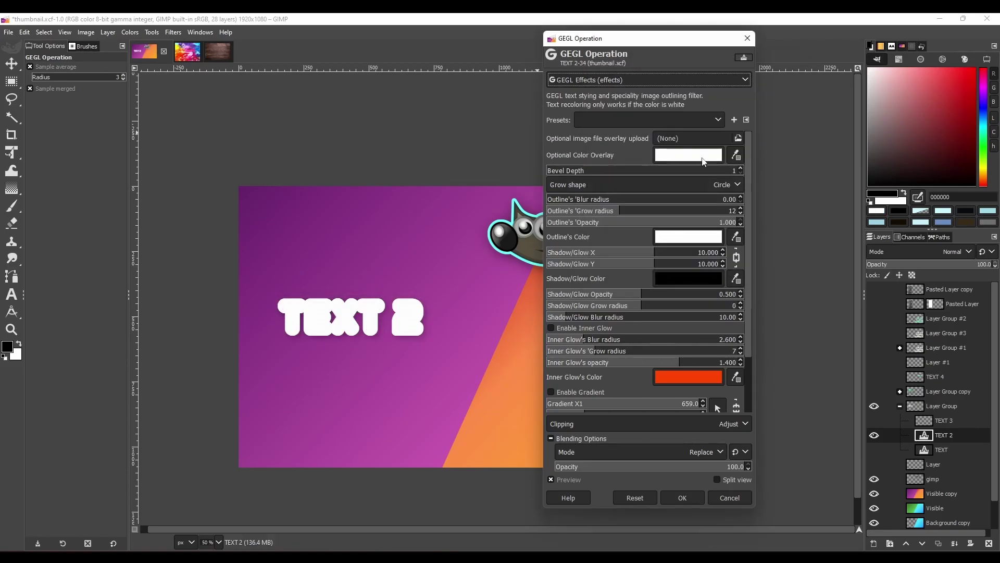
# - Recolour the white TEXT 2 lettering with the optional colour overlay, trying bright saturated colours across several hues
pyautogui.click(702, 159)
pyautogui.moveTo(668, 104); pyautogui.dragTo(680, 88)
pyautogui.moveTo(686, 136); pyautogui.dragTo(688, 207)
pyautogui.moveTo(669, 98); pyautogui.dragTo(681, 88)
pyautogui.moveTo(687, 96)
pyautogui.mouseDown()
pyautogui.moveTo(689, 129)
pyautogui.moveTo(691, 105)
pyautogui.mouseUp()
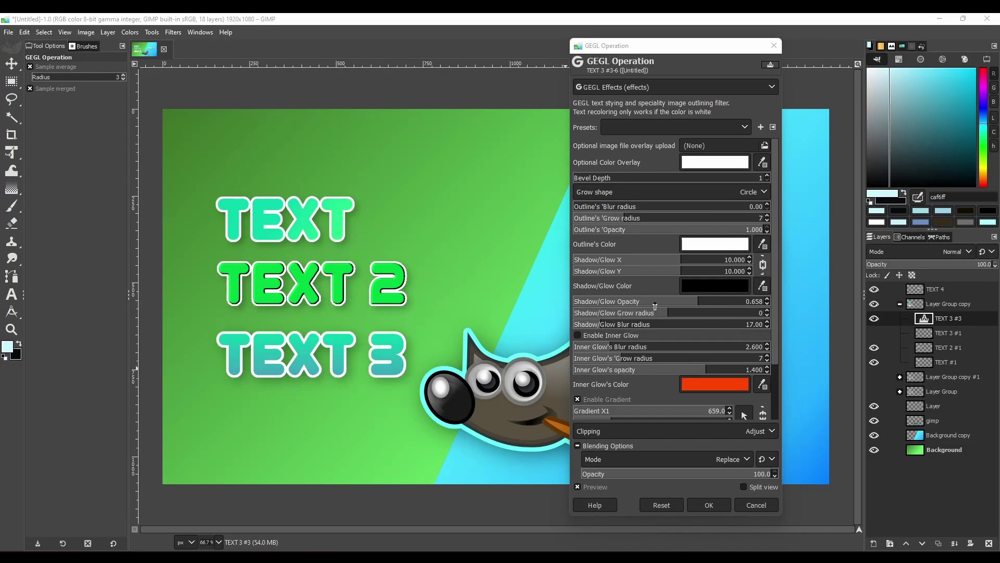
# - Toggle the inner glow of the gradient-filled TEXT 3 on and off, and reduce its shadow/glow opacity to 0
pyautogui.click(612, 336)
pyautogui.click(612, 336)
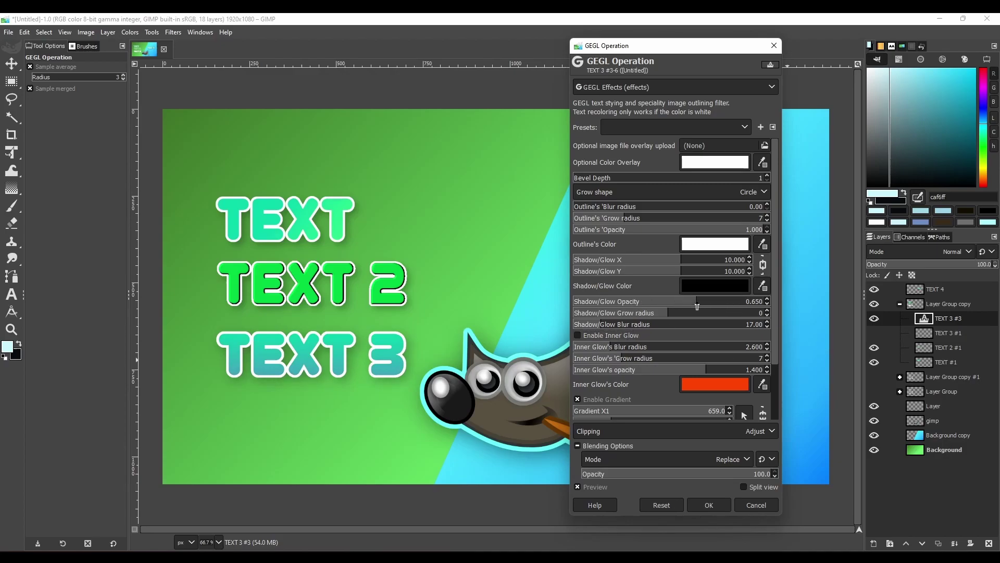
pyautogui.moveTo(697, 306); pyautogui.dragTo(527, 303)
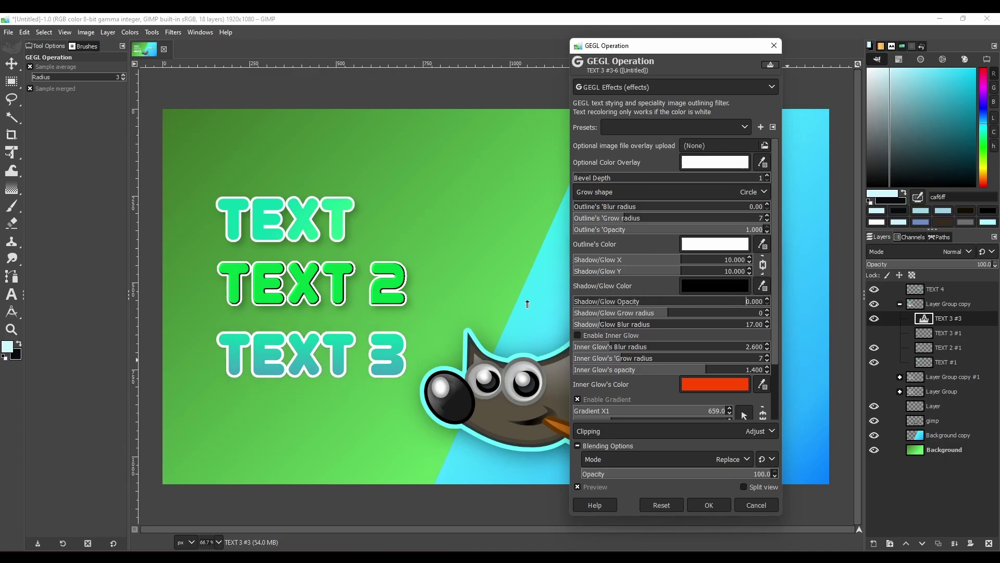